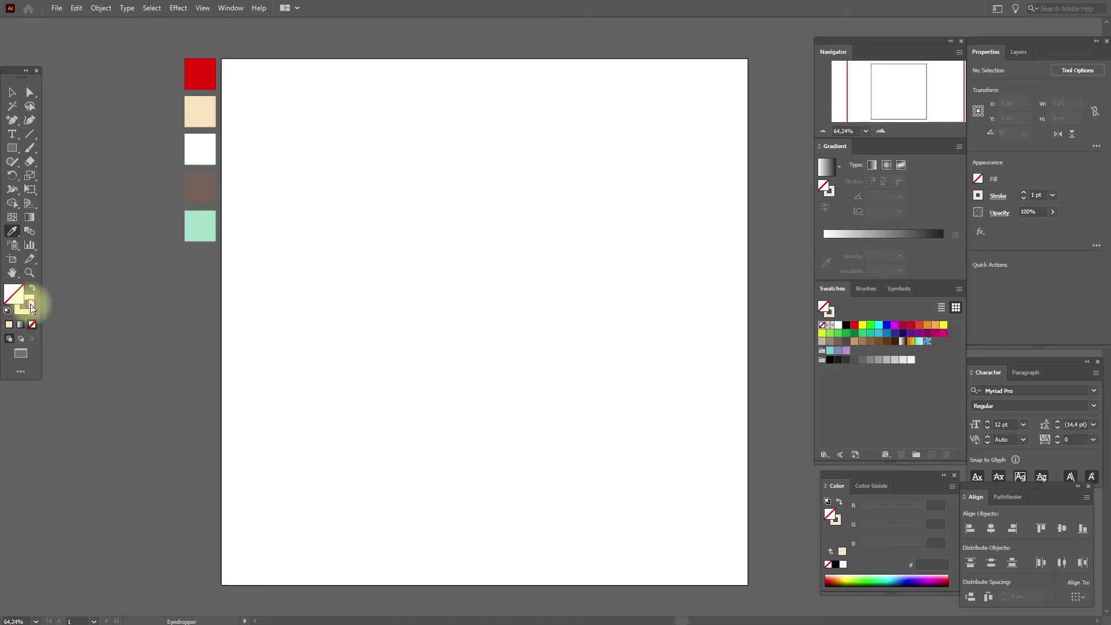
- Draw a vertical line with a length of 558 px and an angle of 270°, and apply the large round Touch Calligraphic brush
left_click(466, 258)
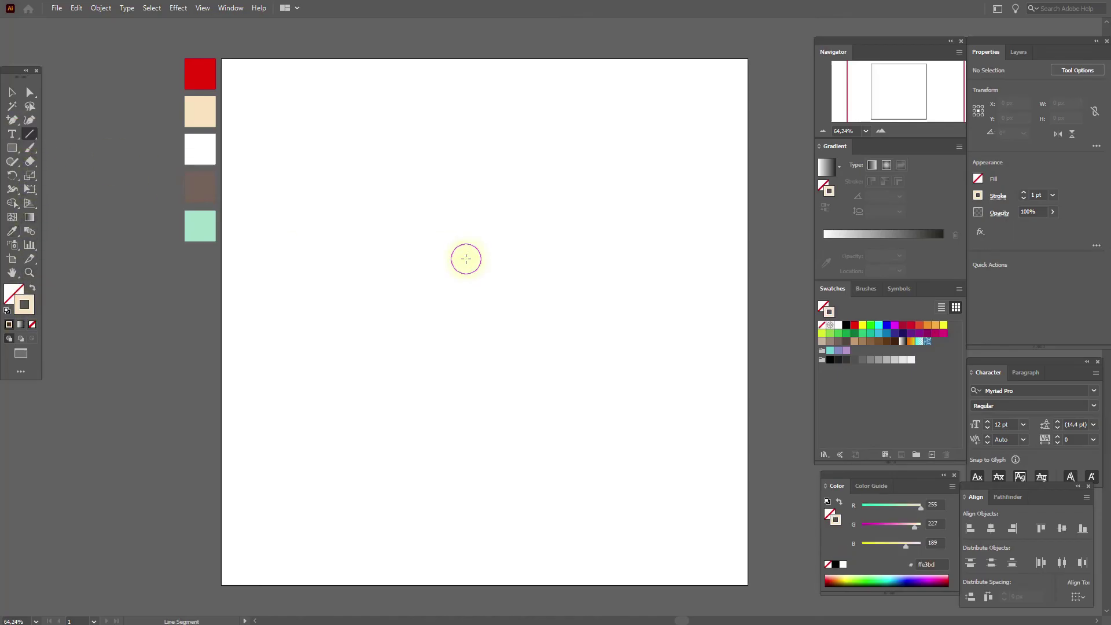
left_click(541, 351)
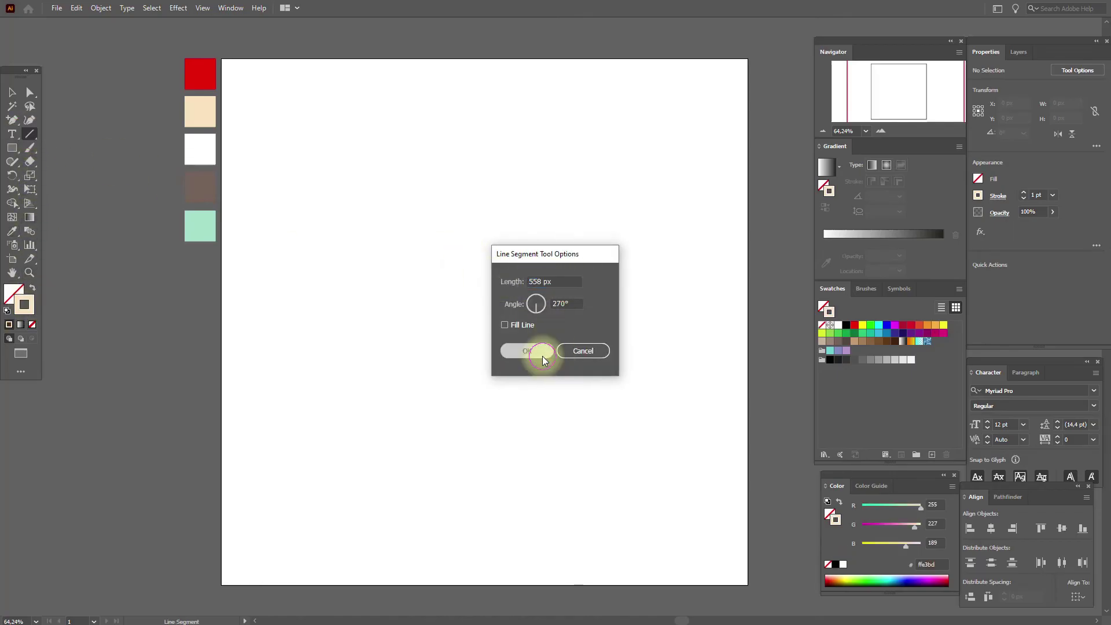
left_click(876, 289)
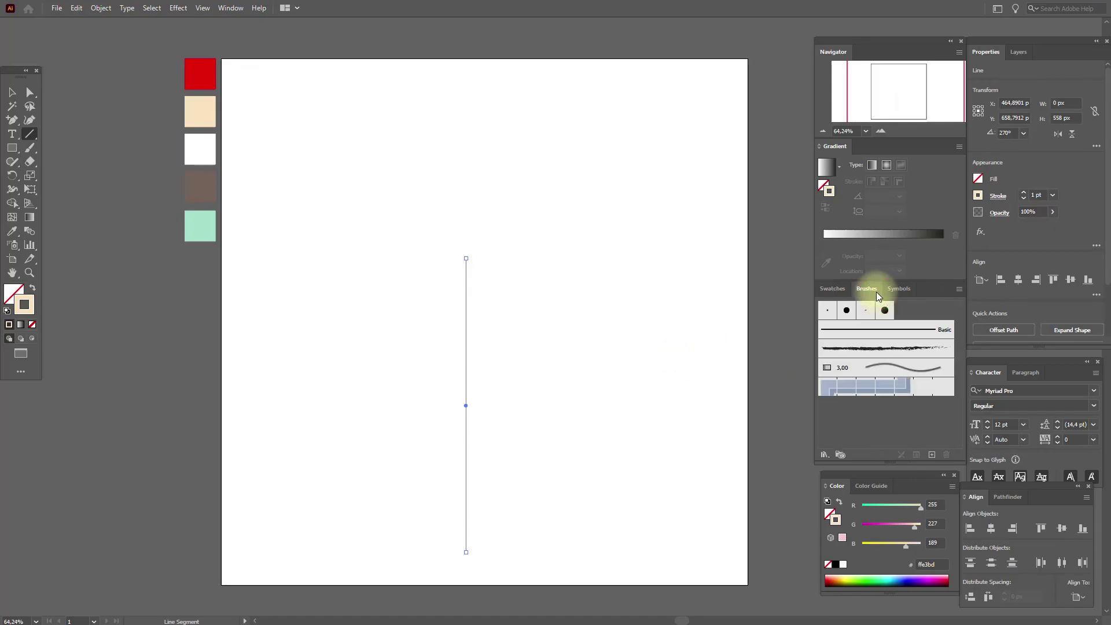
left_click(884, 310)
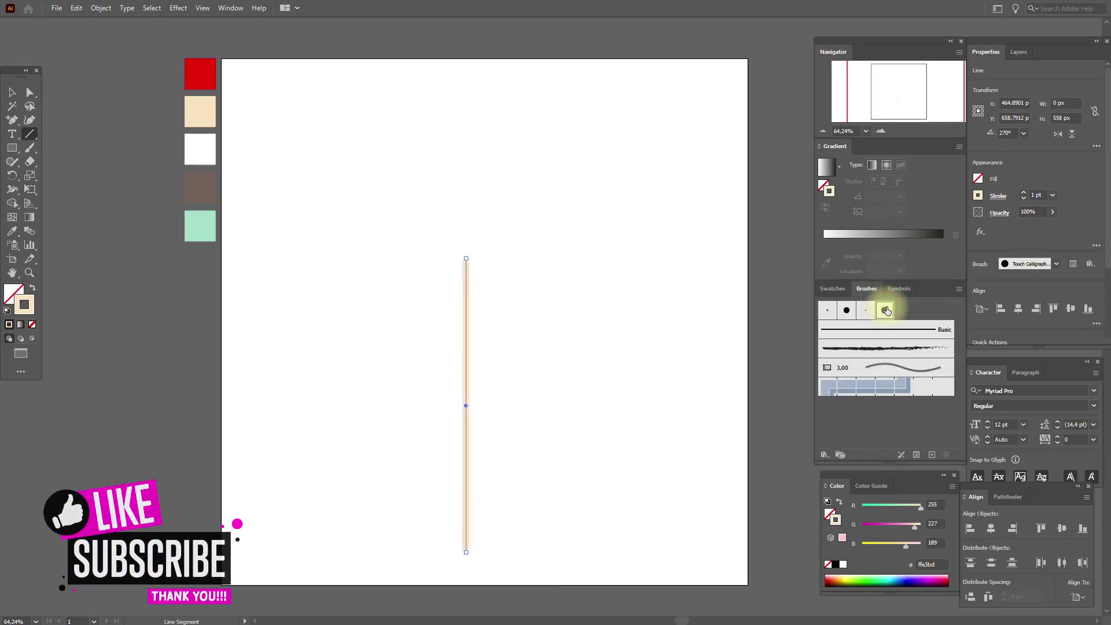
- Set the line's stroke weight to 7 pt and move the line up so it is vertically centred on the artboard
left_click(1038, 196)
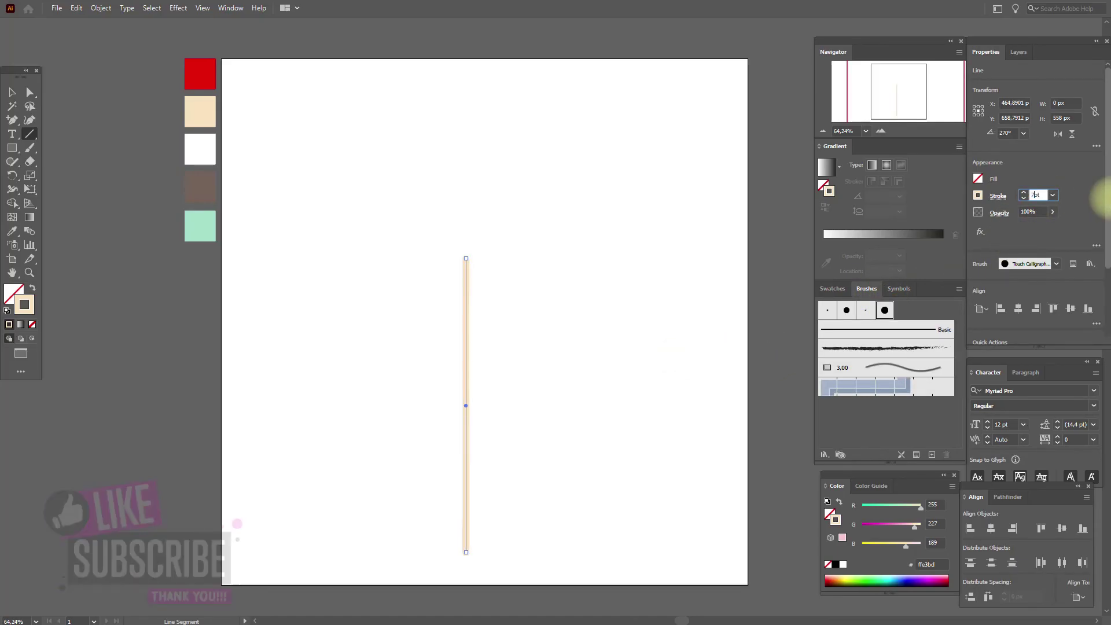
type("7")
key("Return")
left_click(12, 92)
left_click_drag(478, 299, 480, 239)
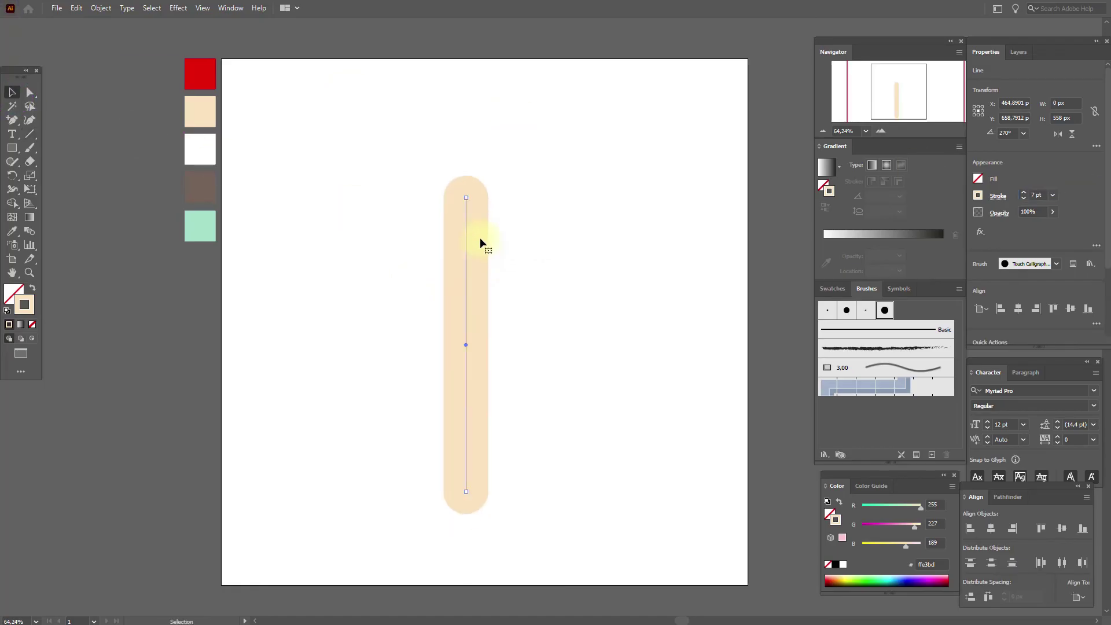
- Expand the appearance of the brushed line into a filled rounded bar and deselect it
left_click(98, 8)
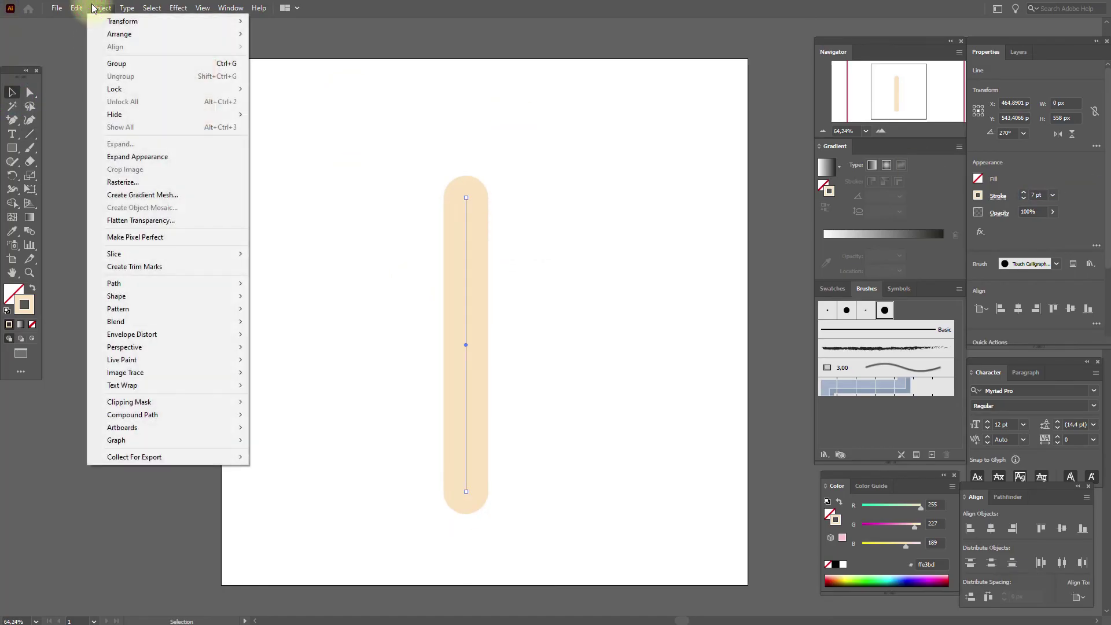
left_click(159, 158)
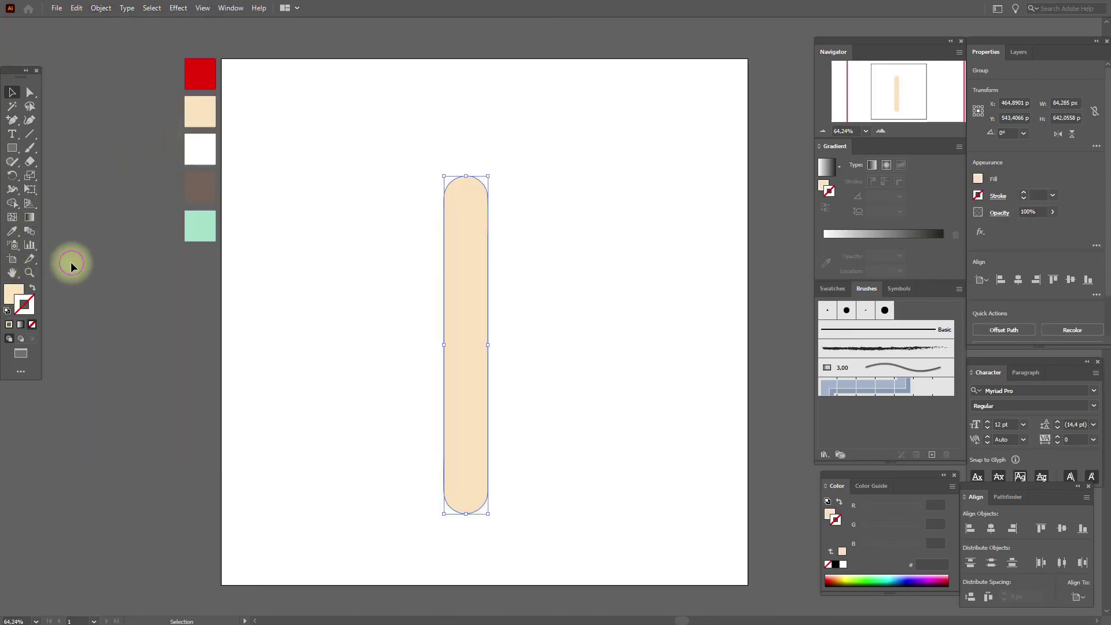
left_click(105, 273)
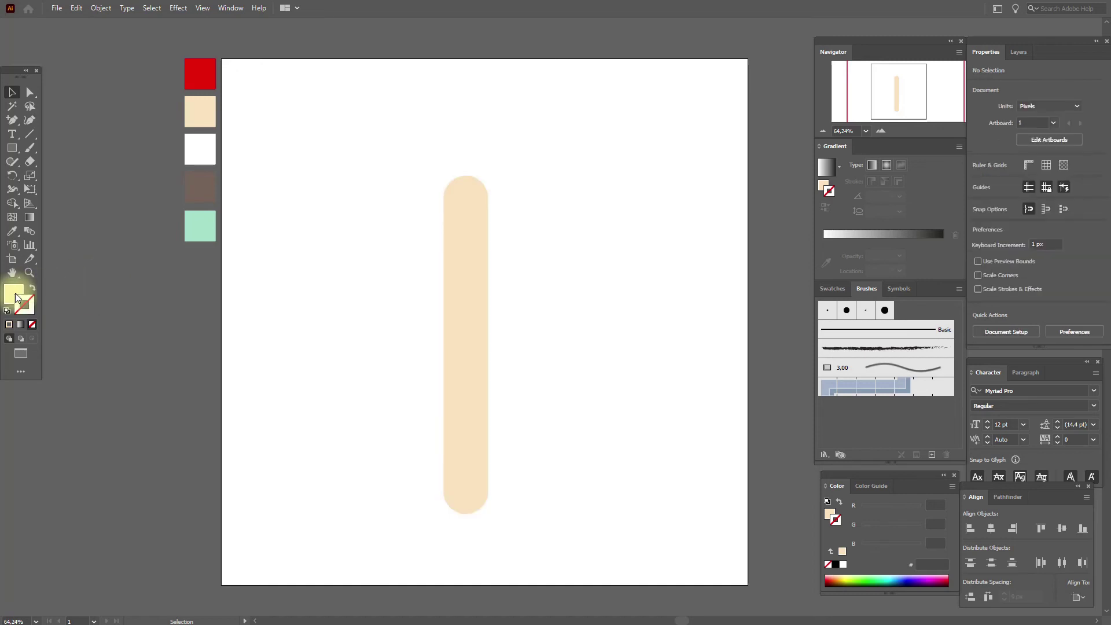
- Create a 206 × 81 px rectangle beside the bar, filled with the red sampled from the palette
left_click(12, 231)
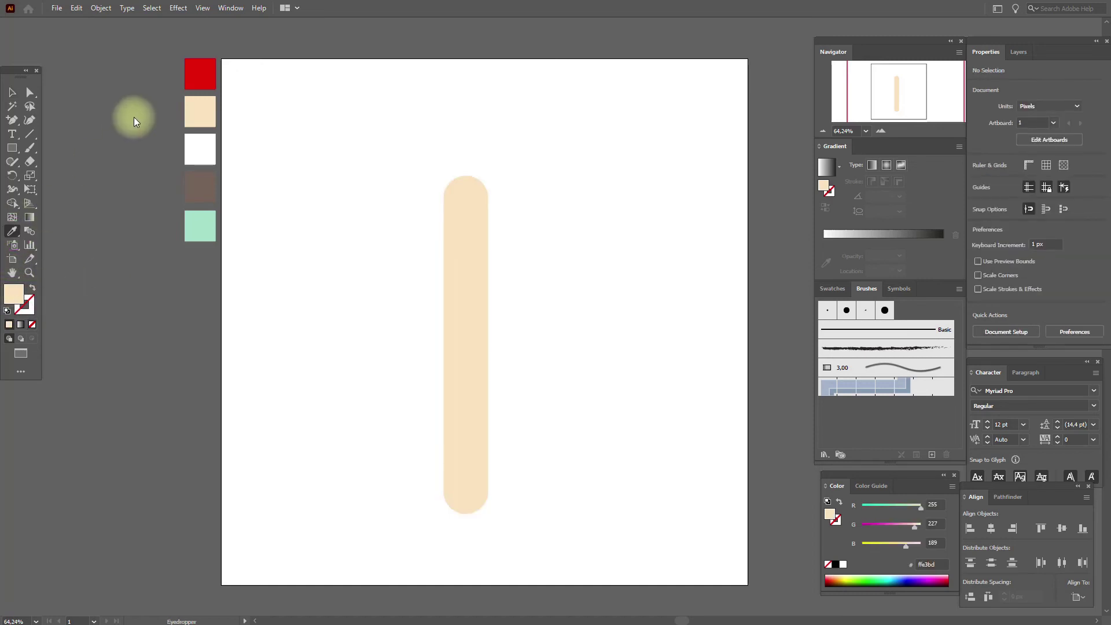
left_click(198, 77)
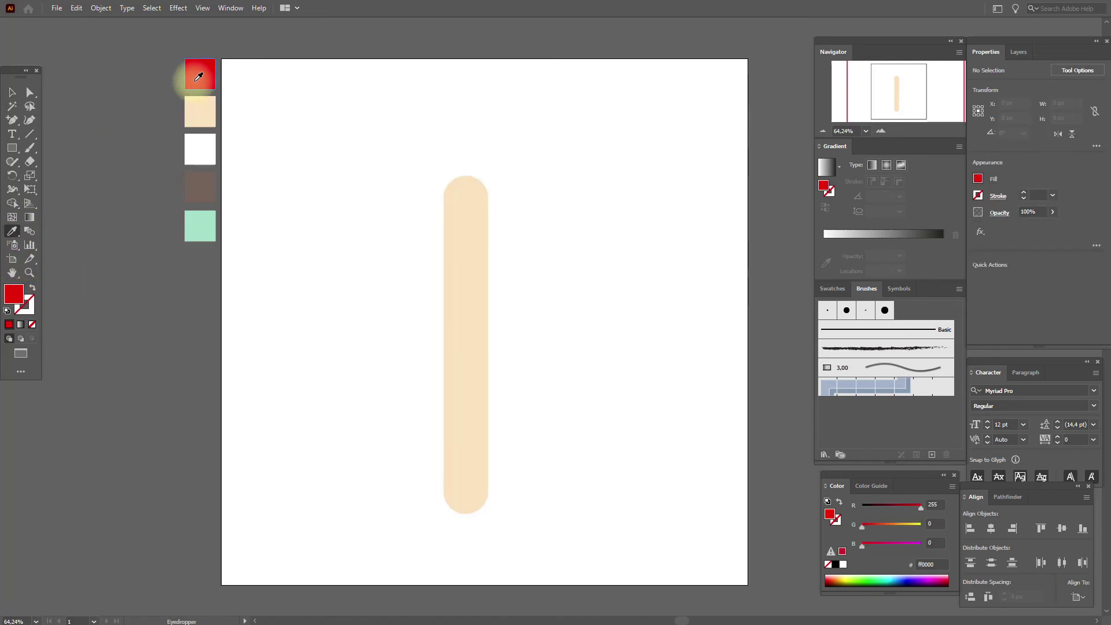
left_click(12, 150)
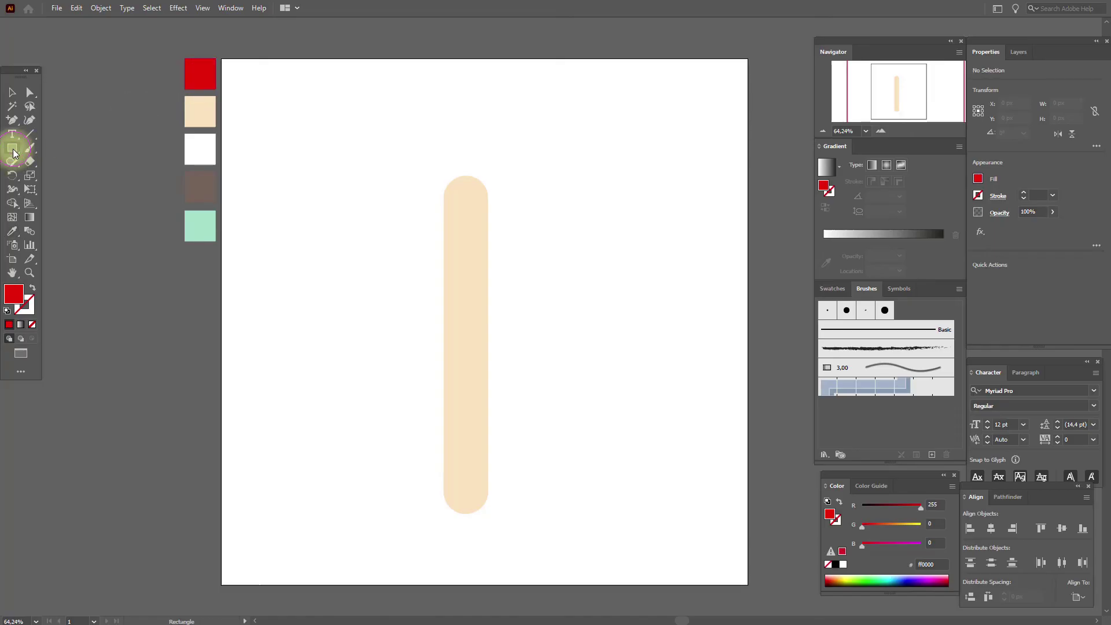
left_click(315, 210)
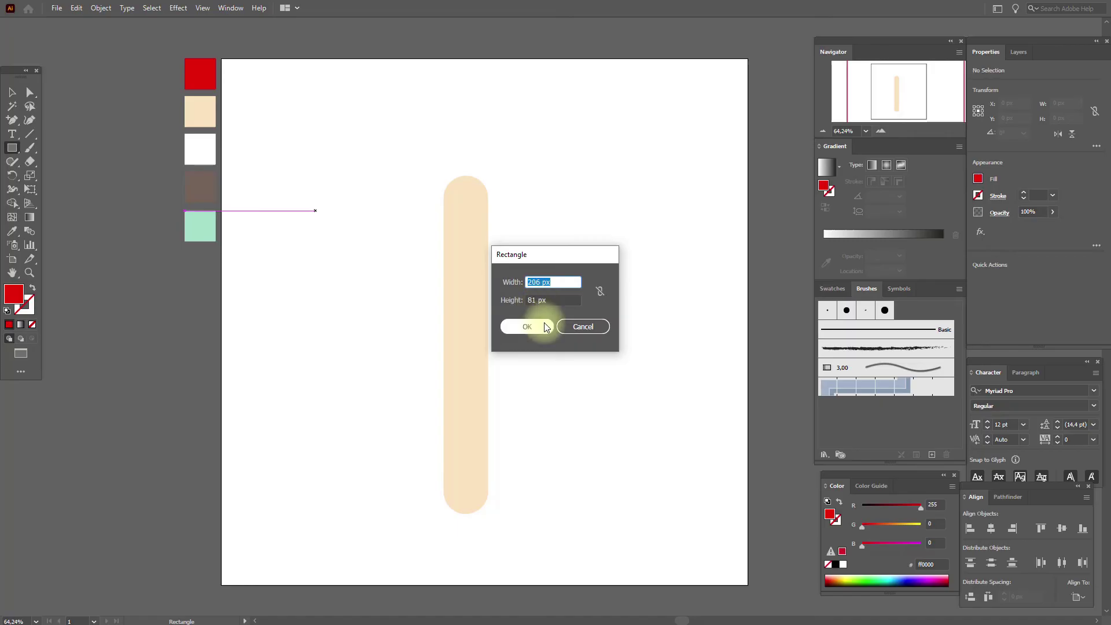
left_click(527, 327)
- Centre the red rectangle over the upper end of the bar and rotate it by -25°
left_click(11, 93)
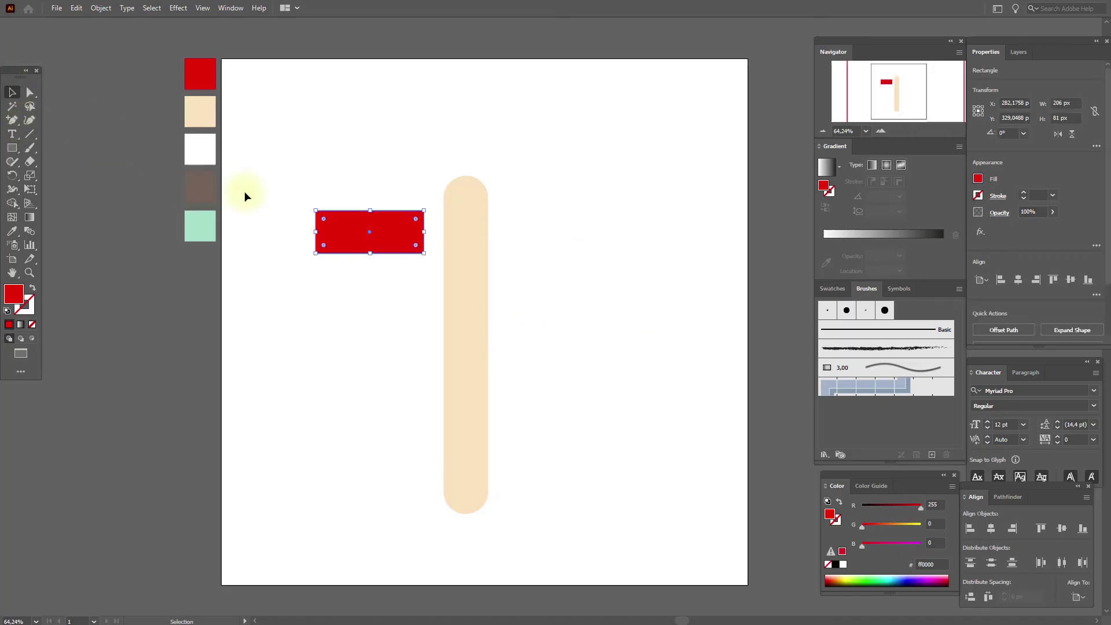
left_click_drag(336, 231, 433, 214)
right_click(433, 214)
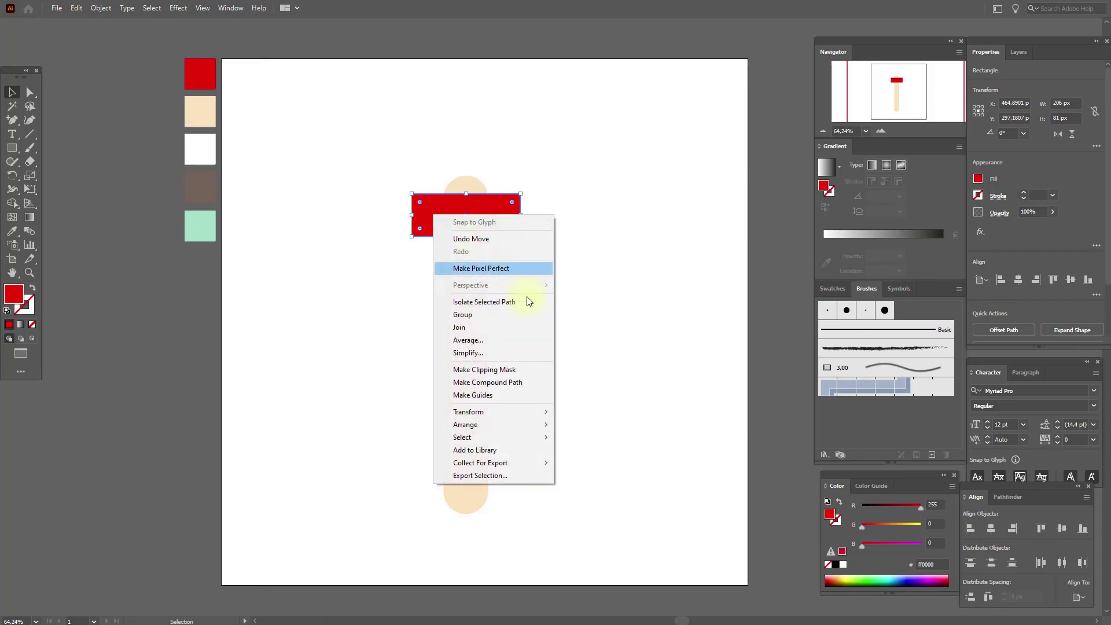
mouse_move(517, 411)
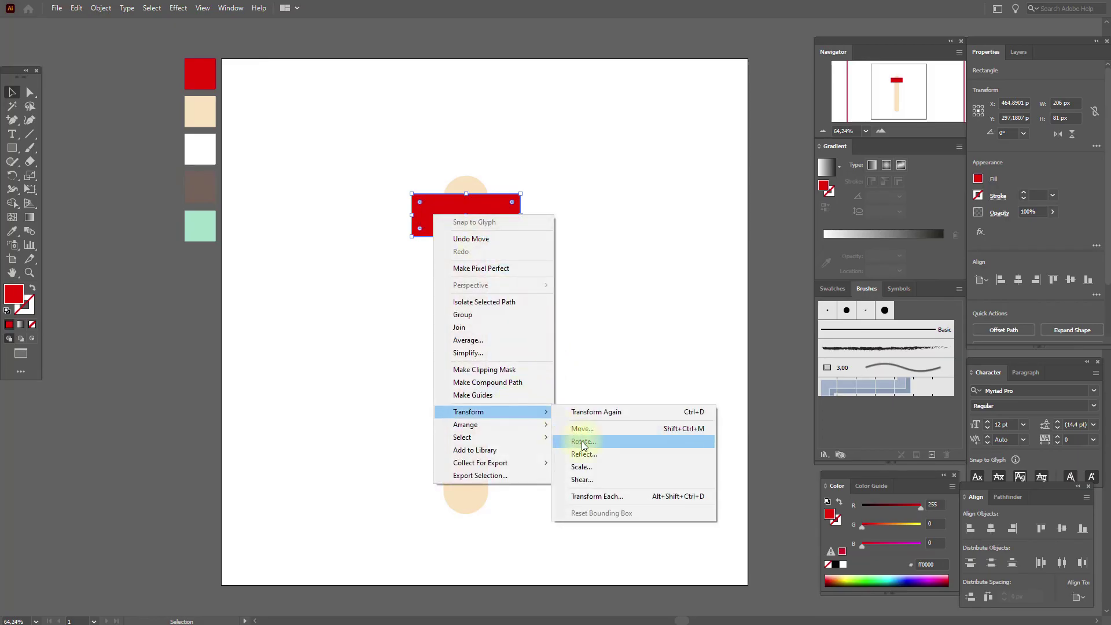
left_click(582, 442)
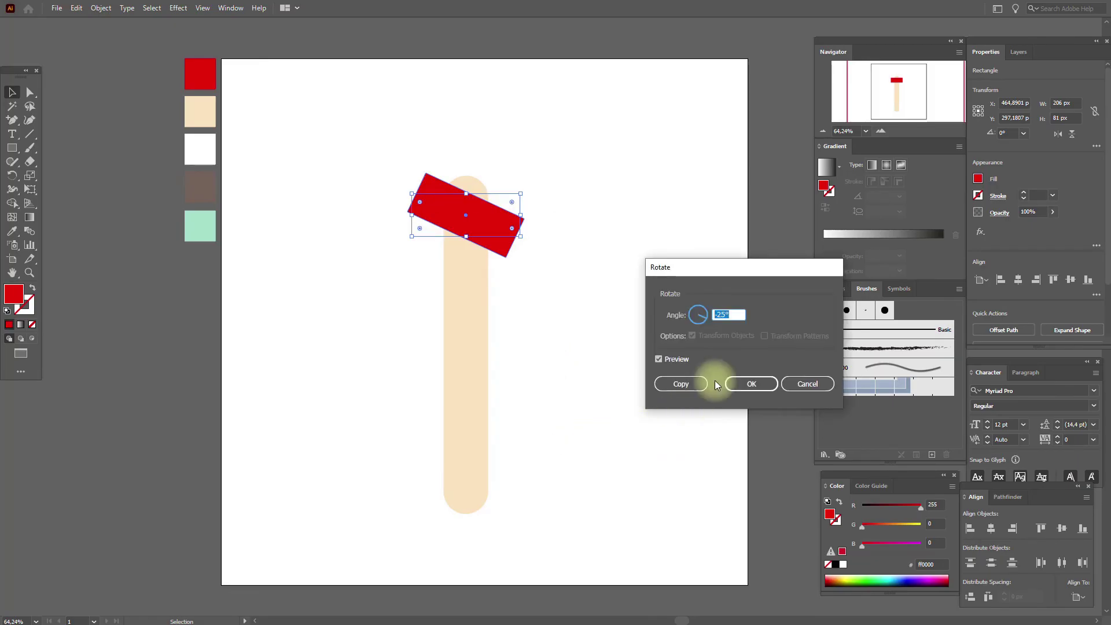
left_click(751, 385)
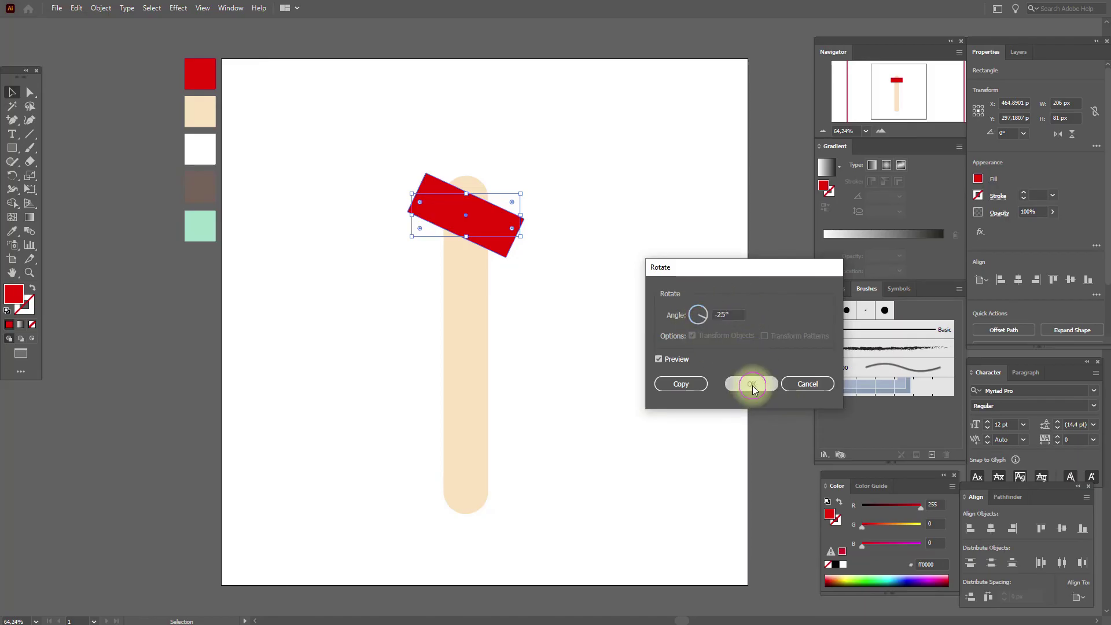
- Apply a Transform effect to the red rectangle with a vertical move of 170 px and 3 copies
left_click(179, 8)
mouse_move(231, 104)
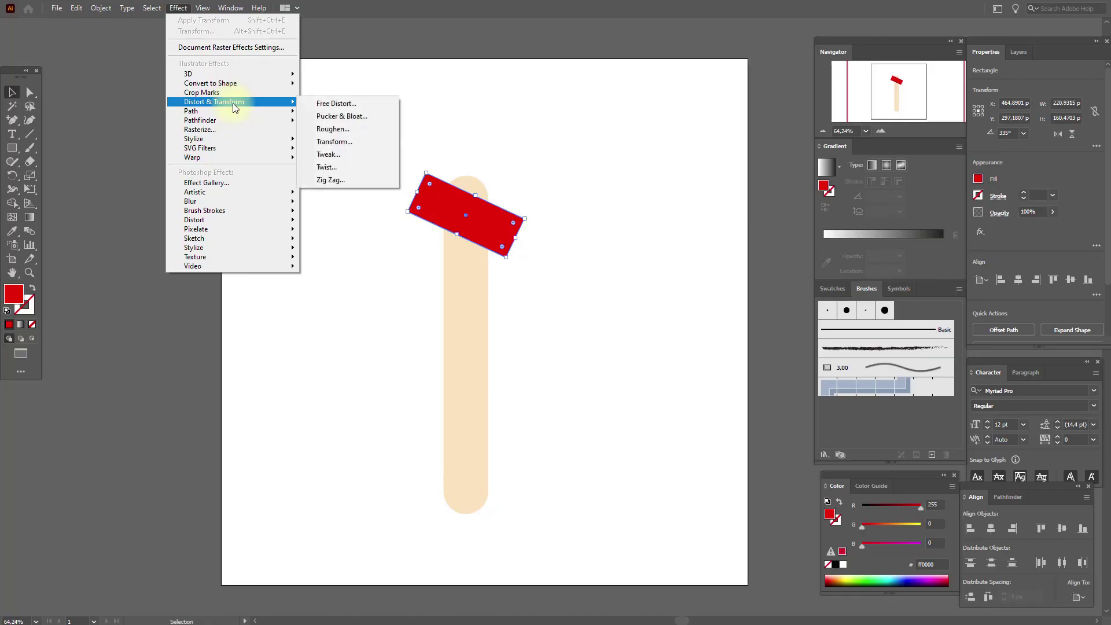
left_click(325, 142)
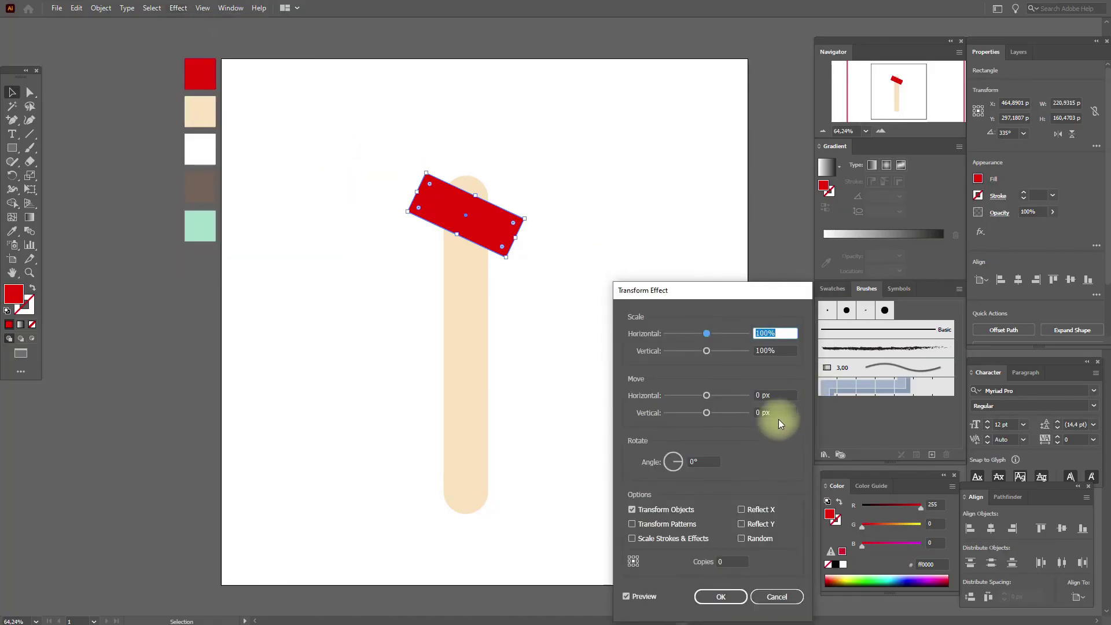
left_click(751, 413)
type("170")
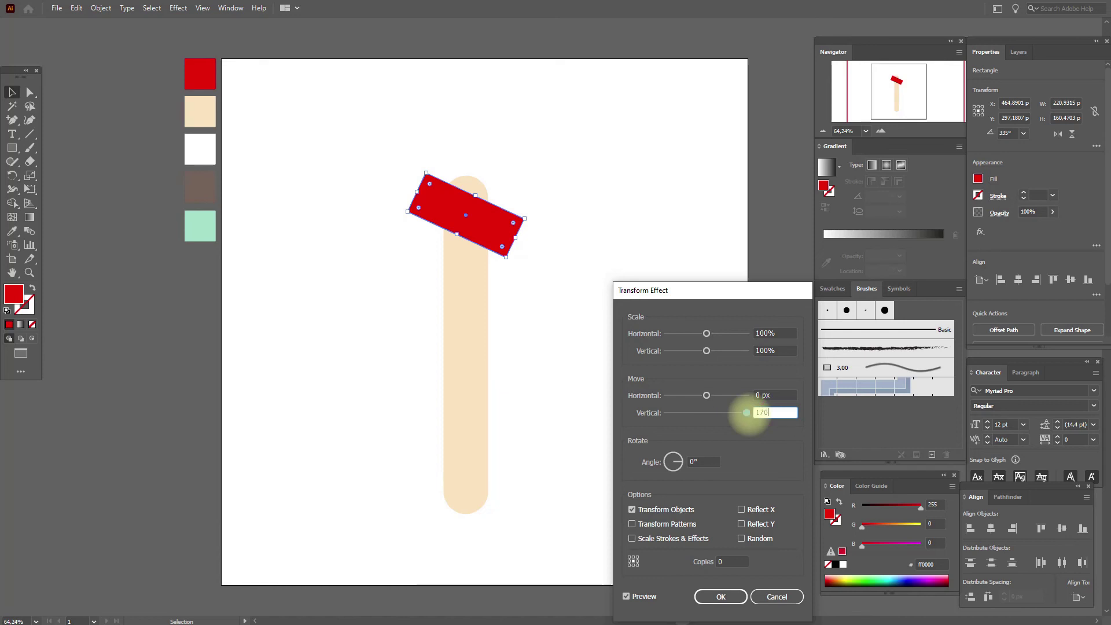
left_click(729, 562)
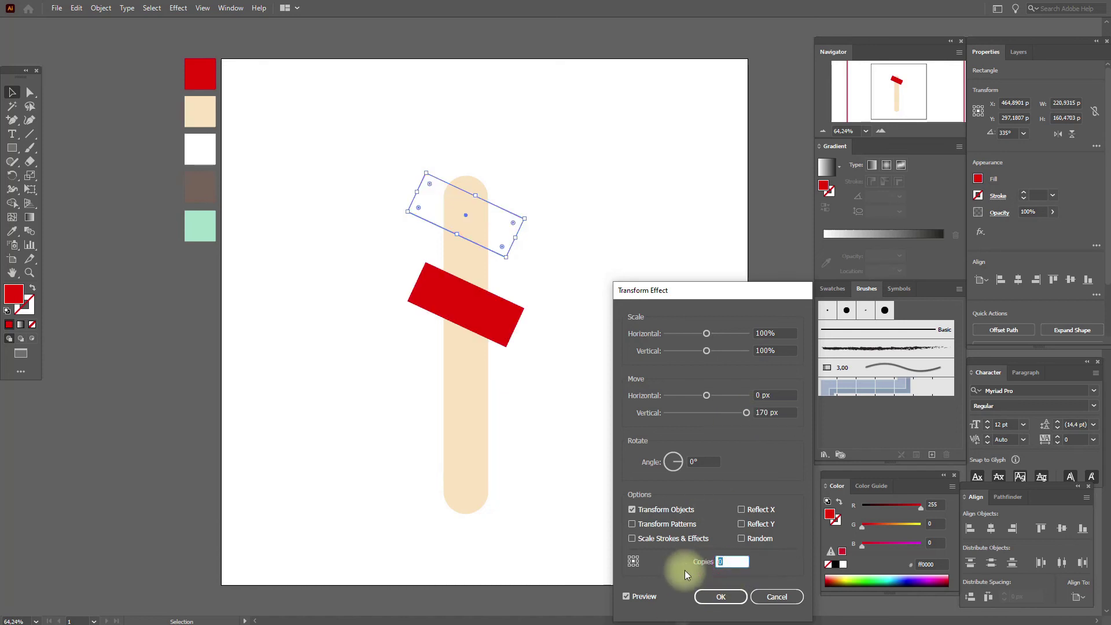
type("3")
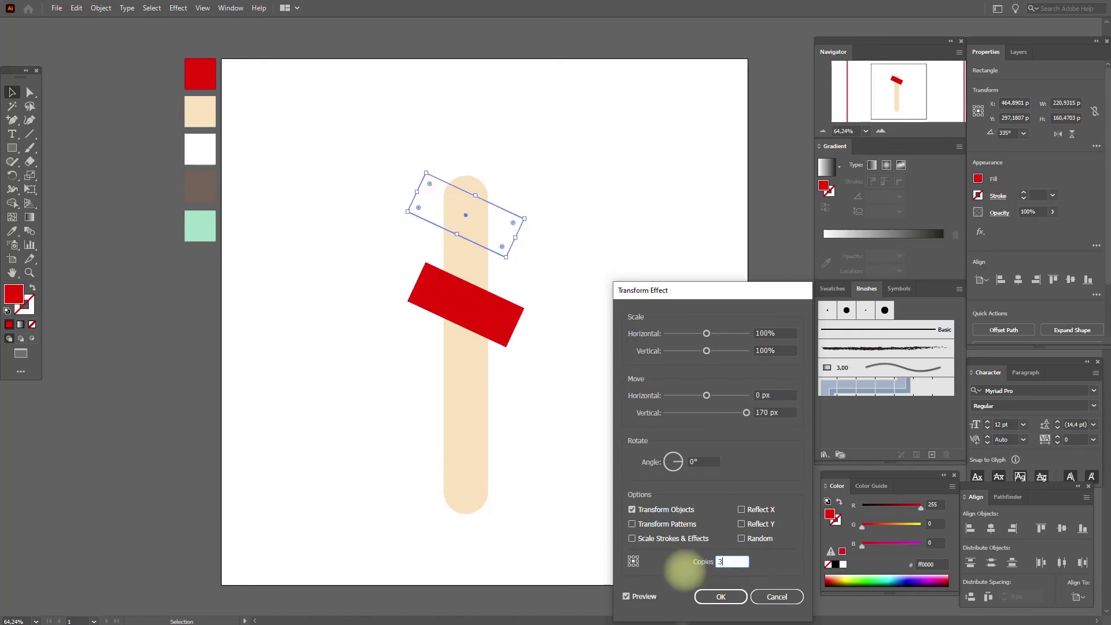
left_click(645, 598)
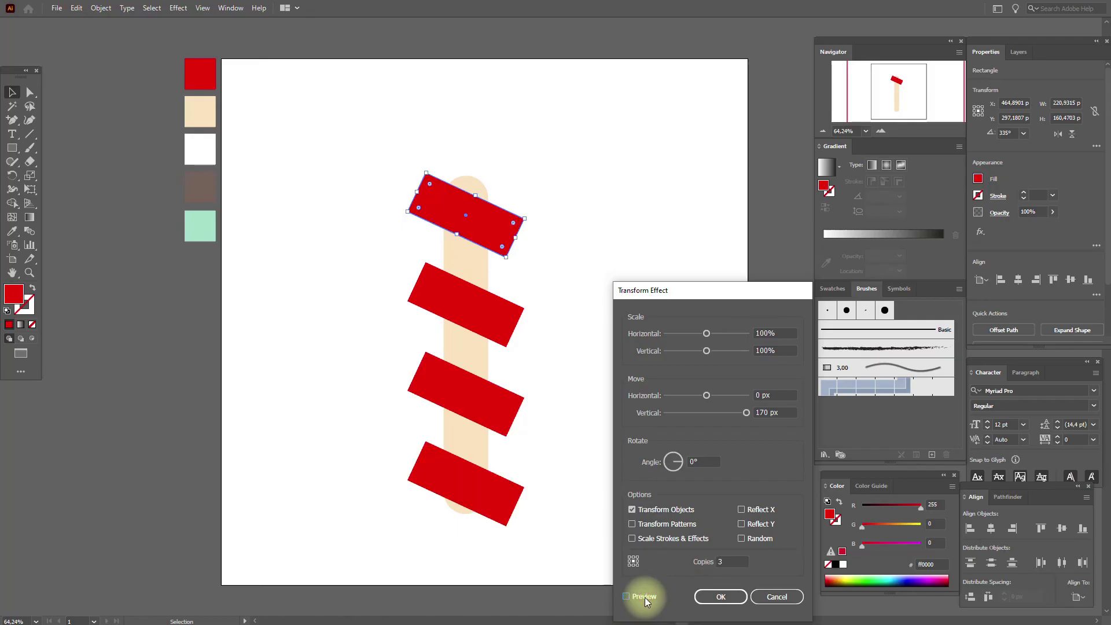
left_click(708, 599)
- Expand the appearance of the repeated red stripes and shift them slightly up and to the right over the bar
left_click(100, 7)
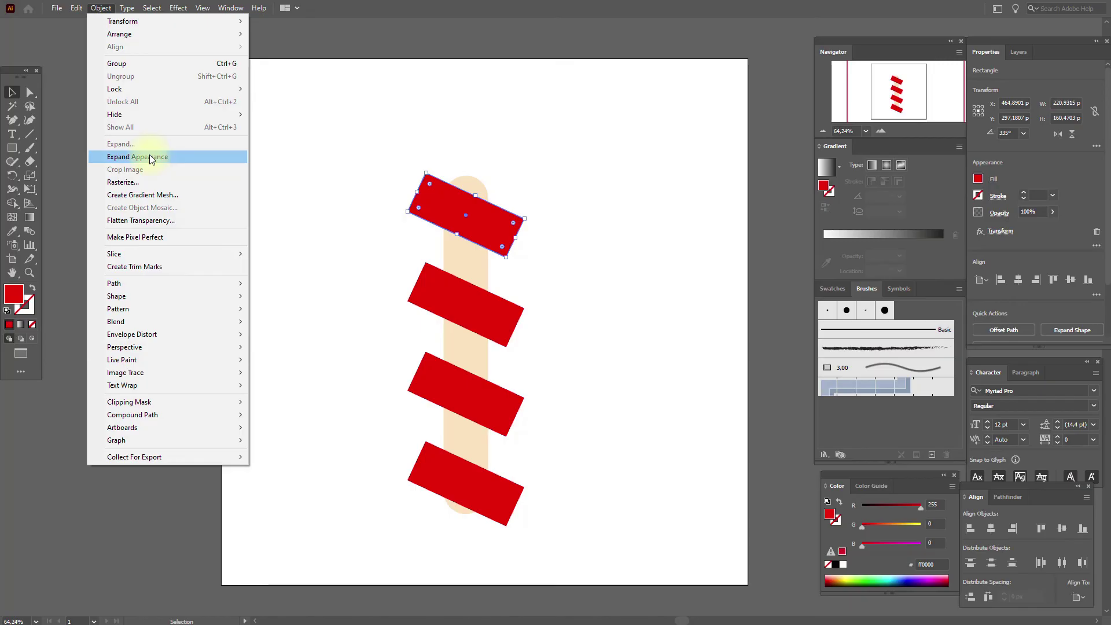
left_click(149, 156)
left_click_drag(494, 235, 499, 220)
- Duplicate the beige bar in place and bring the copy in front of the red stripes
left_click(490, 256)
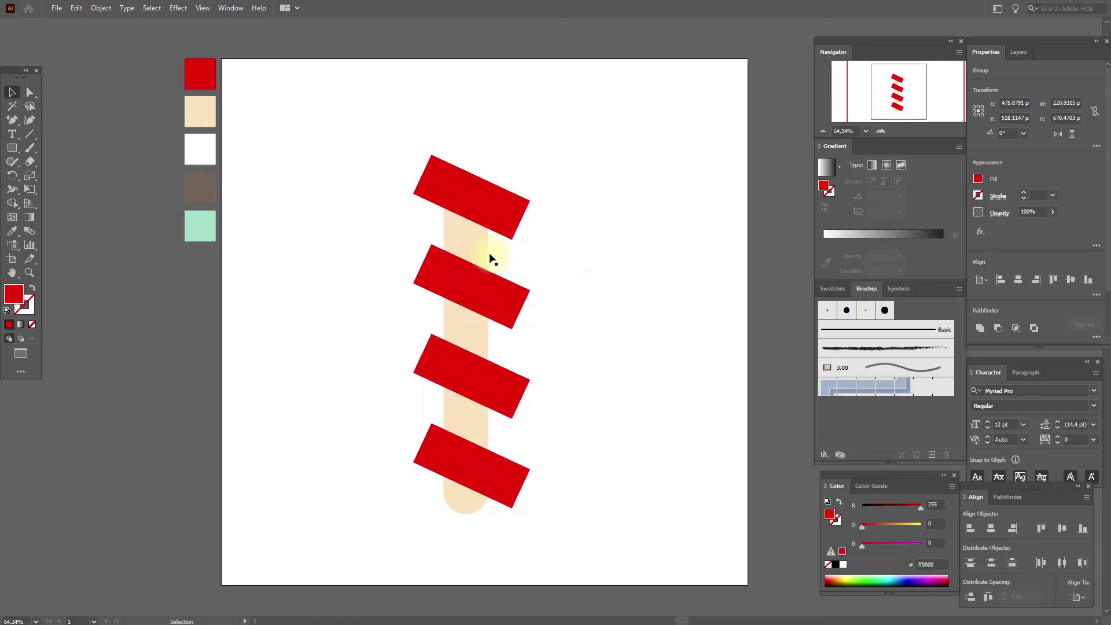
left_click(486, 250)
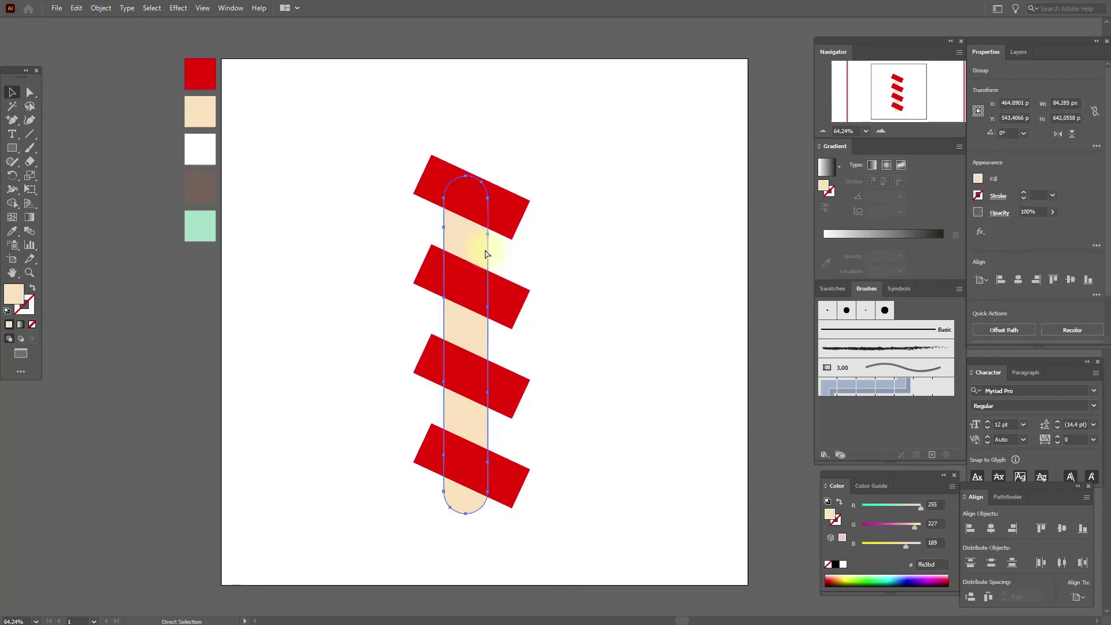
key("ctrl+c")
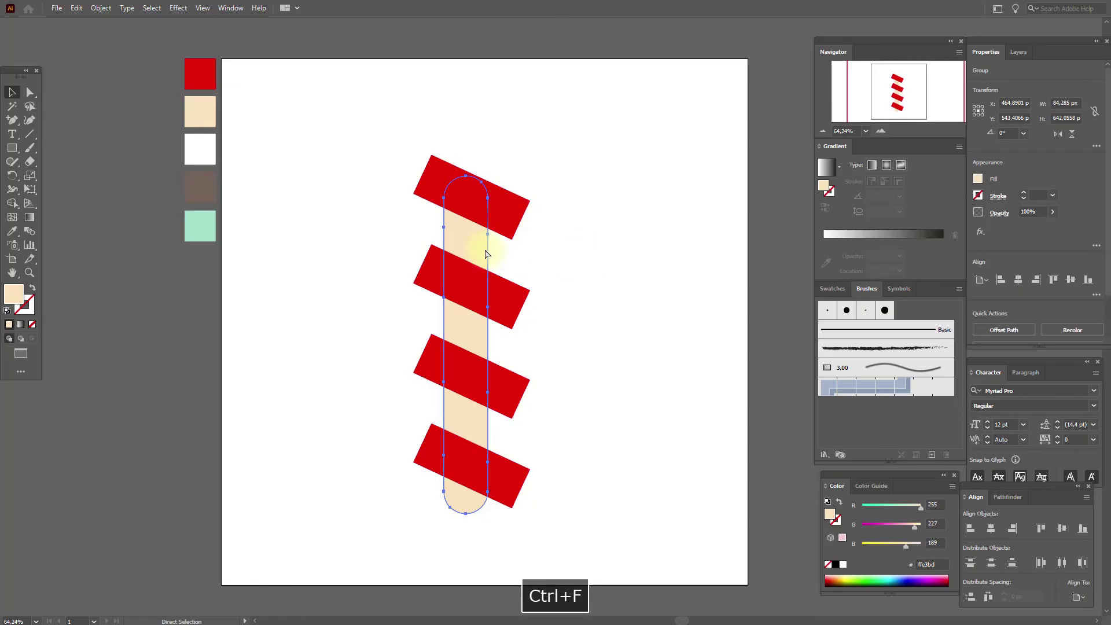
right_click(486, 253)
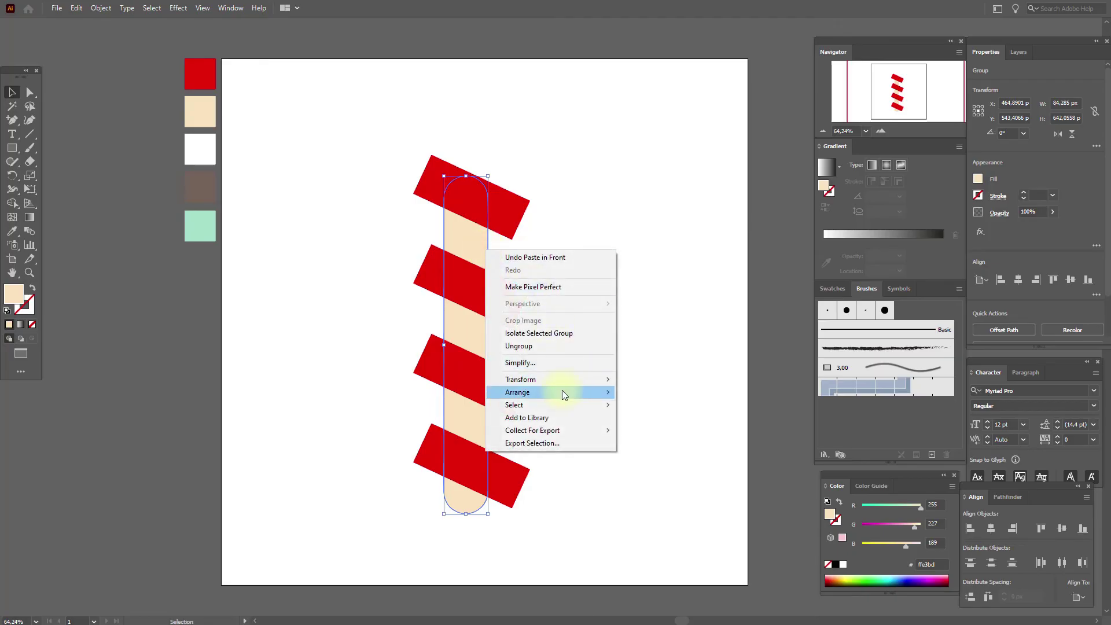
mouse_move(562, 392)
left_click(663, 392)
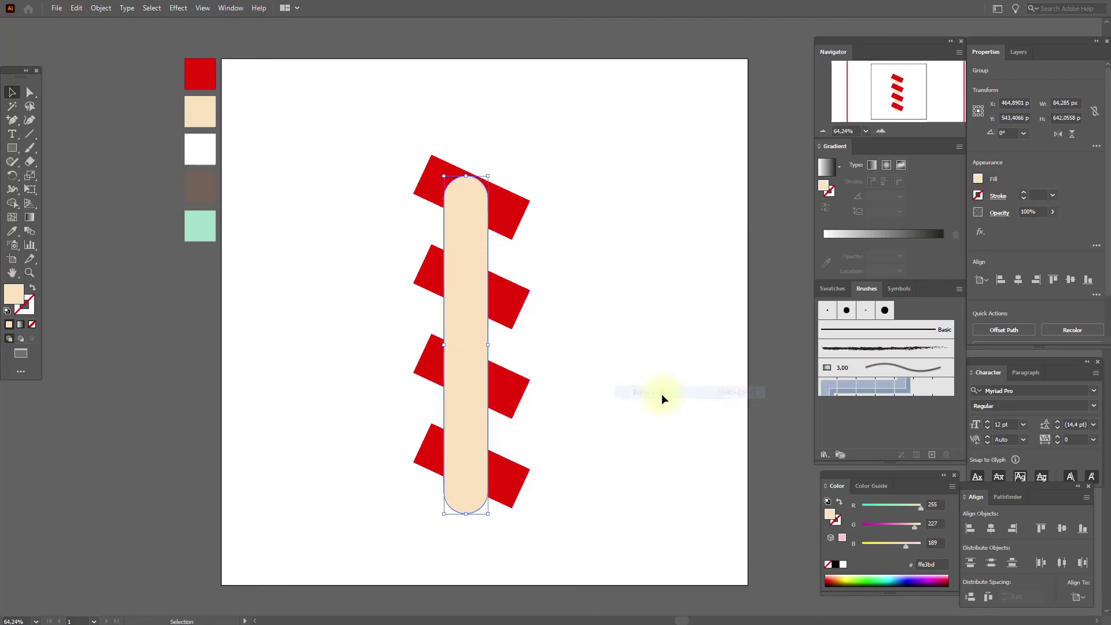
- Crop the red stripes to the front bar's shape with Pathfinder, and move the whole striped bar to the artboard's left side
left_click(517, 223, "shift")
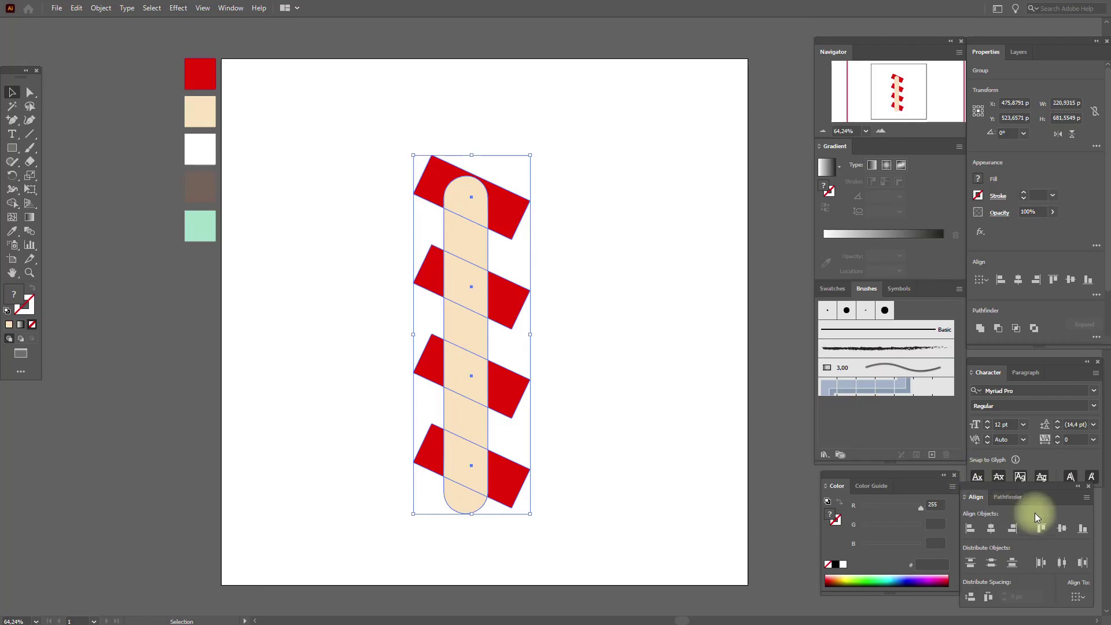
left_click(1007, 497)
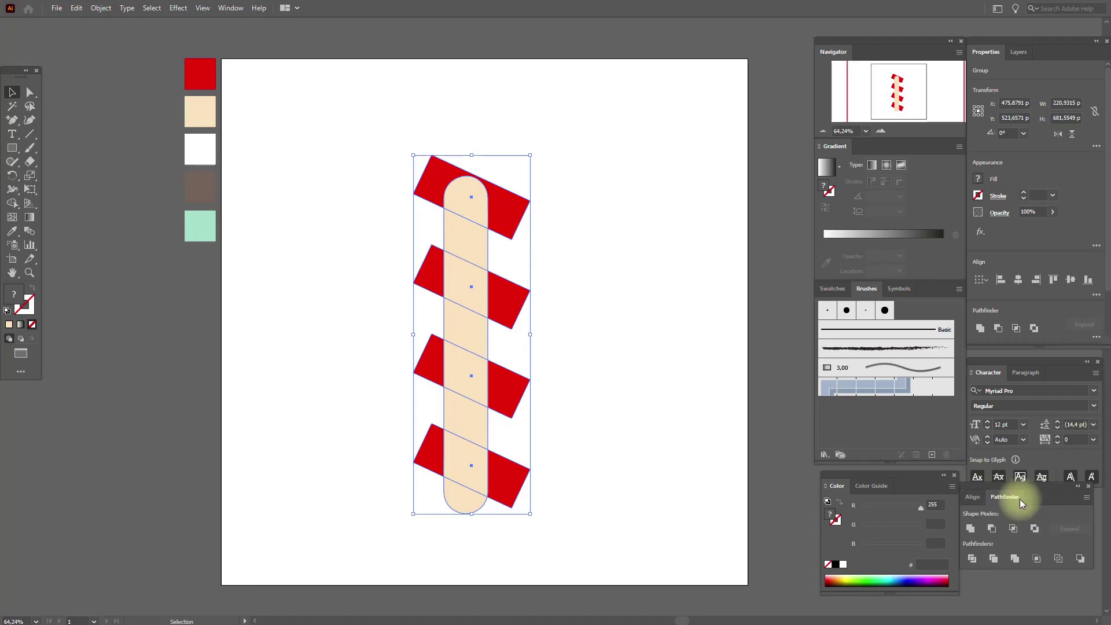
left_click(1037, 559)
left_click_drag(409, 142, 563, 494)
left_click_drag(474, 307, 305, 298)
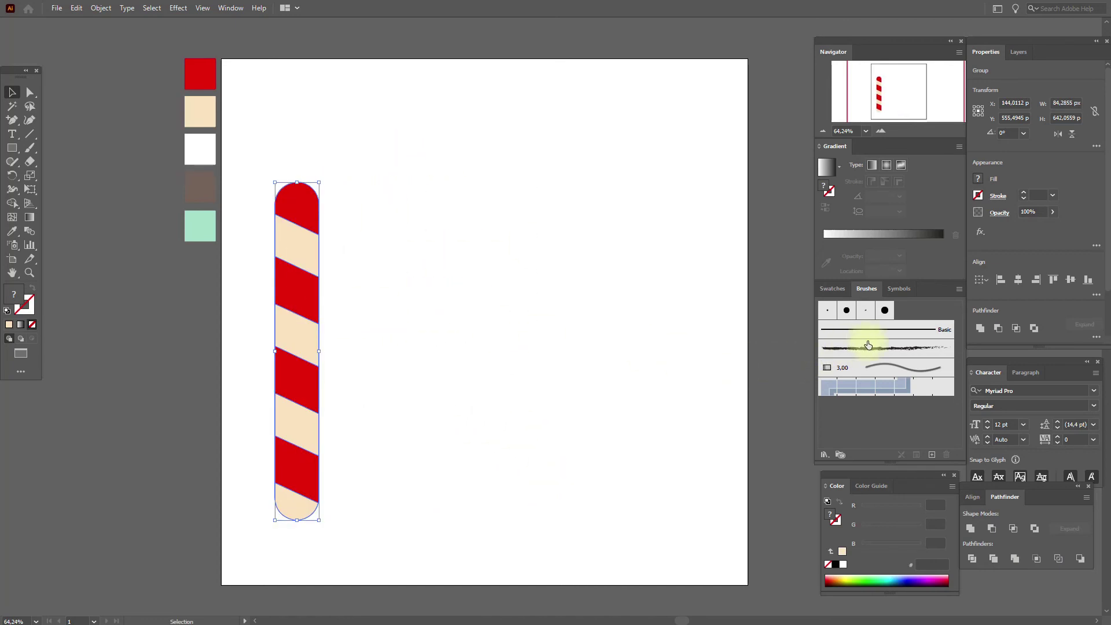
- Create a new art brush from the striped bar with the default brush options and deselect the bar
left_click(935, 453)
left_click(530, 337)
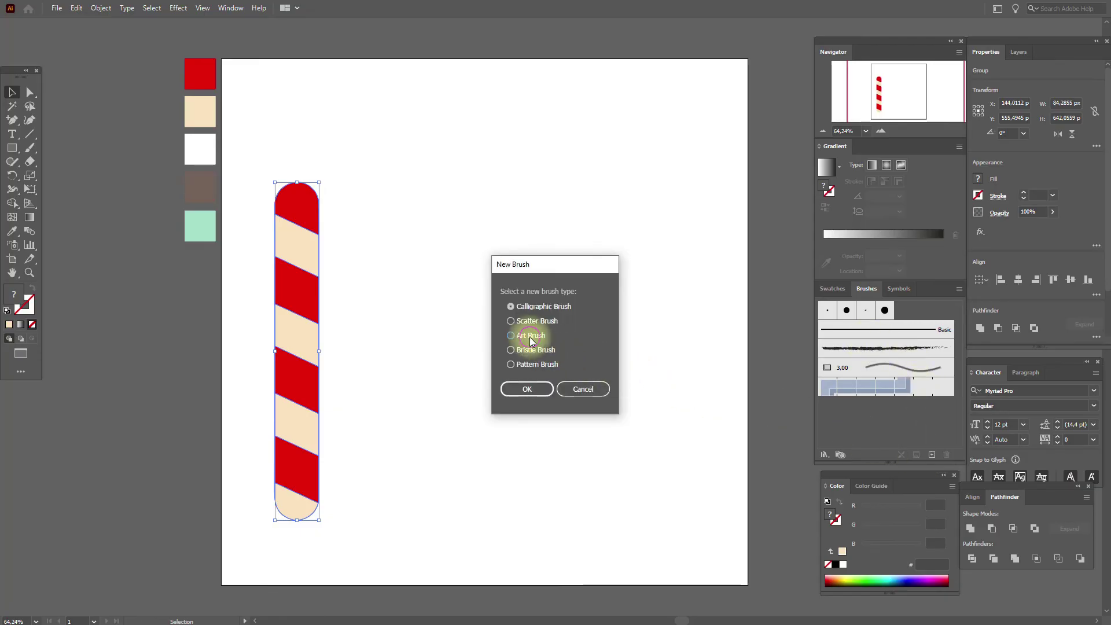
left_click(537, 395)
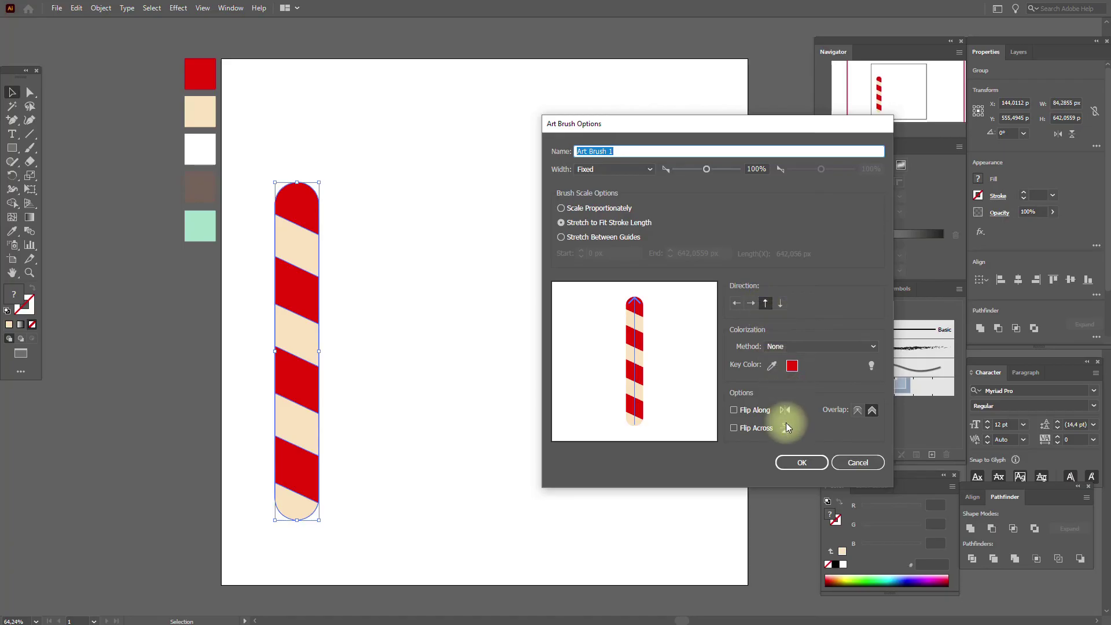
left_click(792, 462)
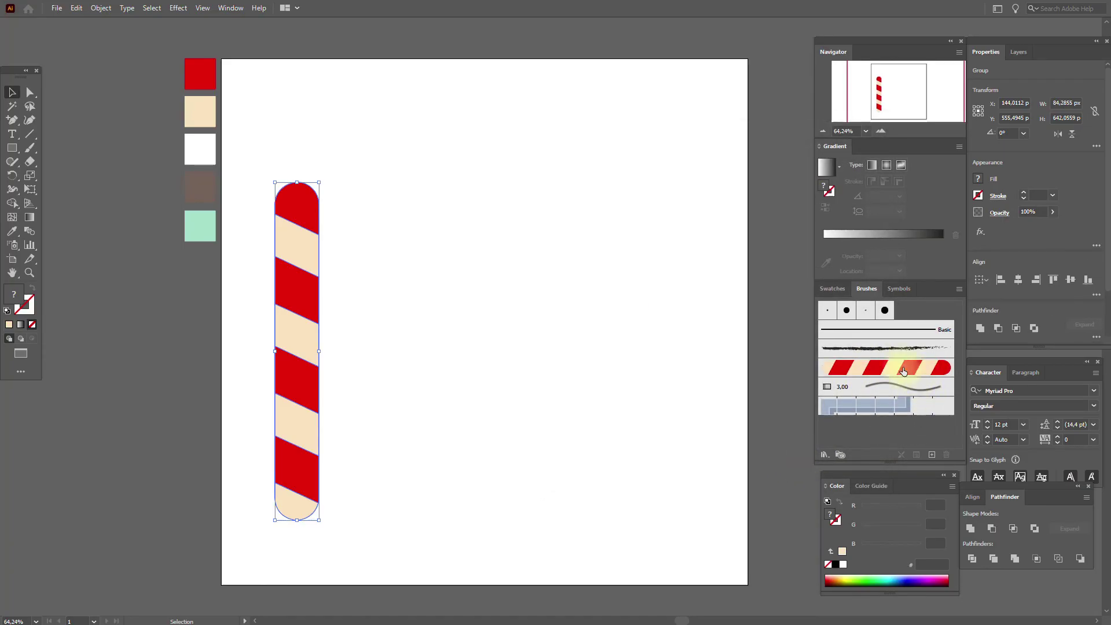
left_click(616, 382)
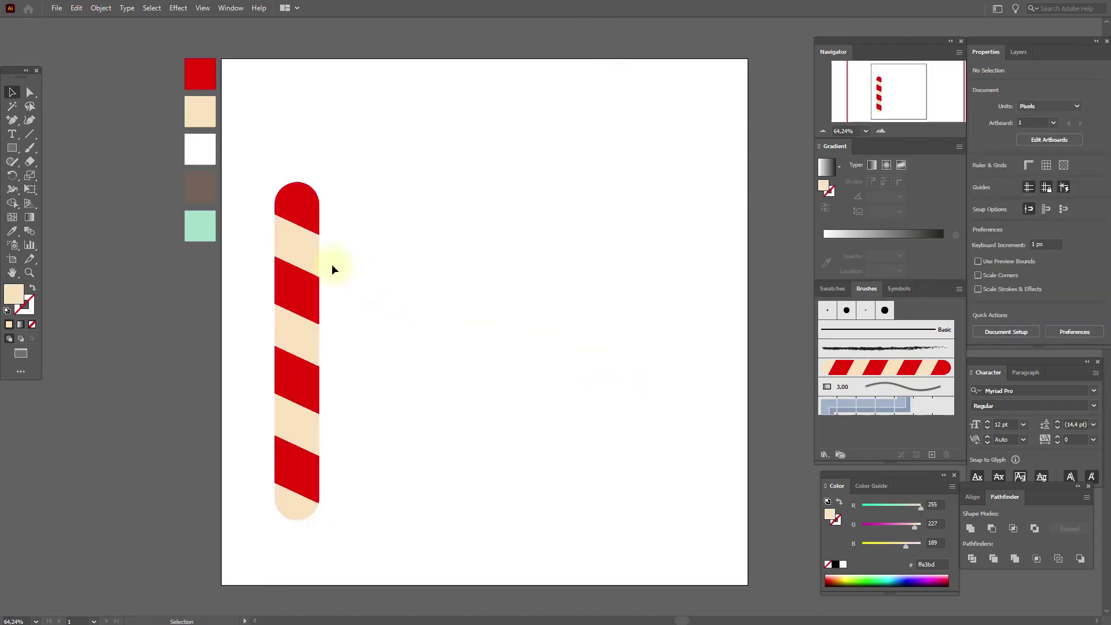
- Create a beige rectangle 328 px wide and 553 px high on the artboard beside the striped bar
left_click(13, 148)
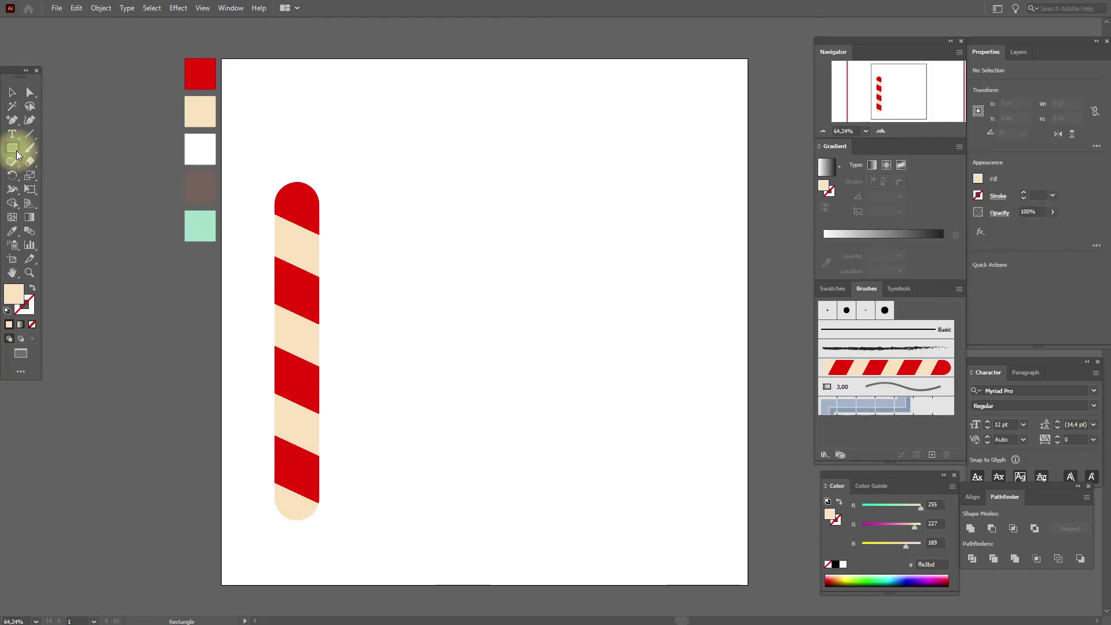
left_click(454, 233)
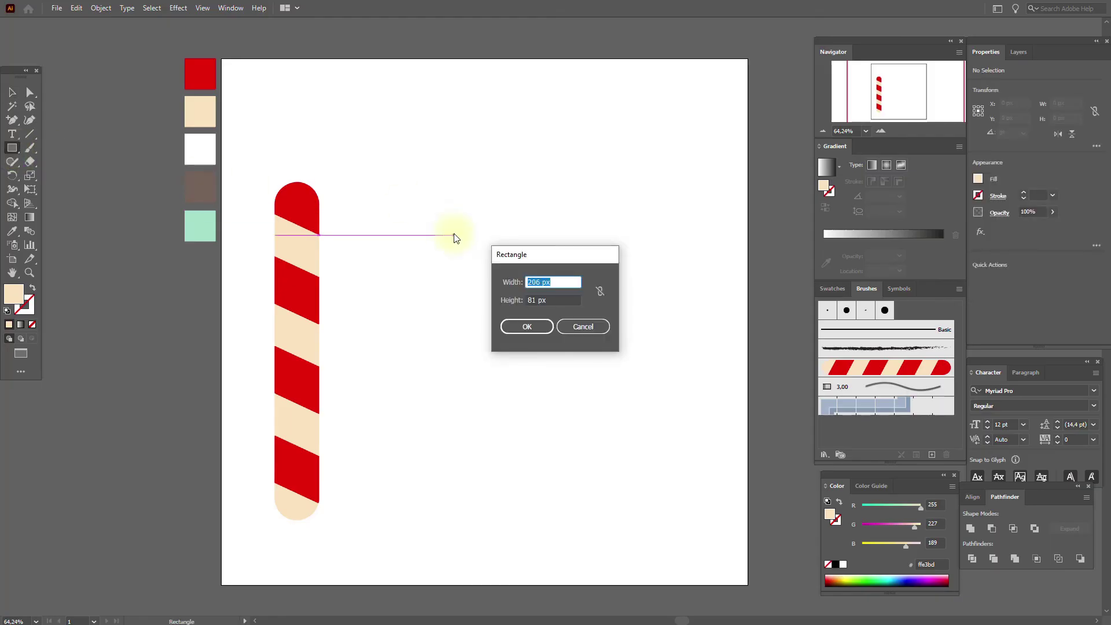
type("328")
key("Tab")
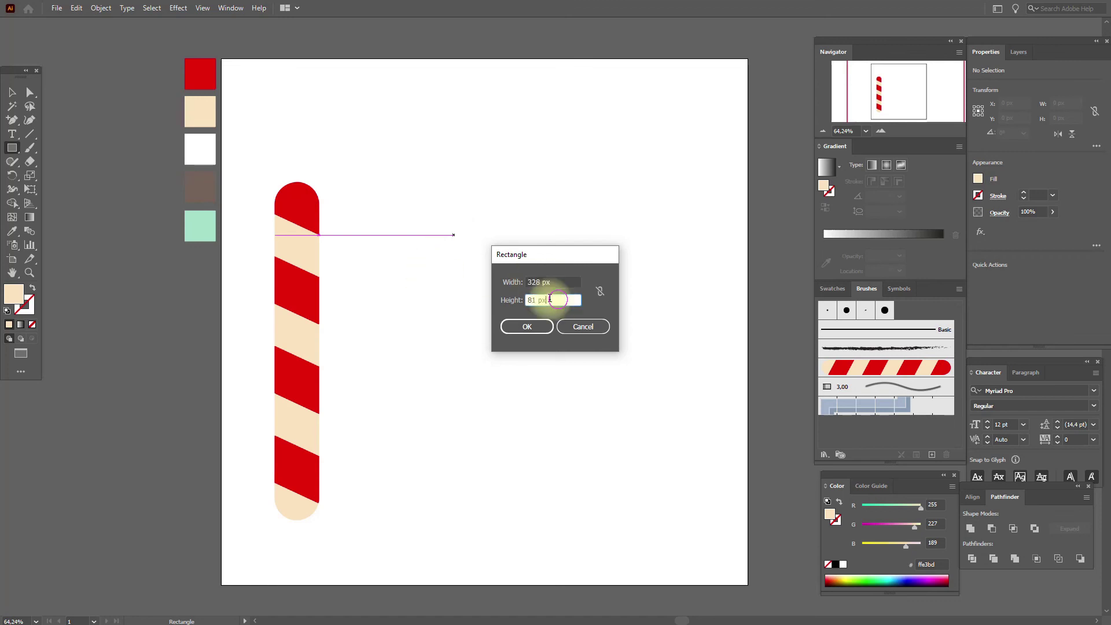
type("55")
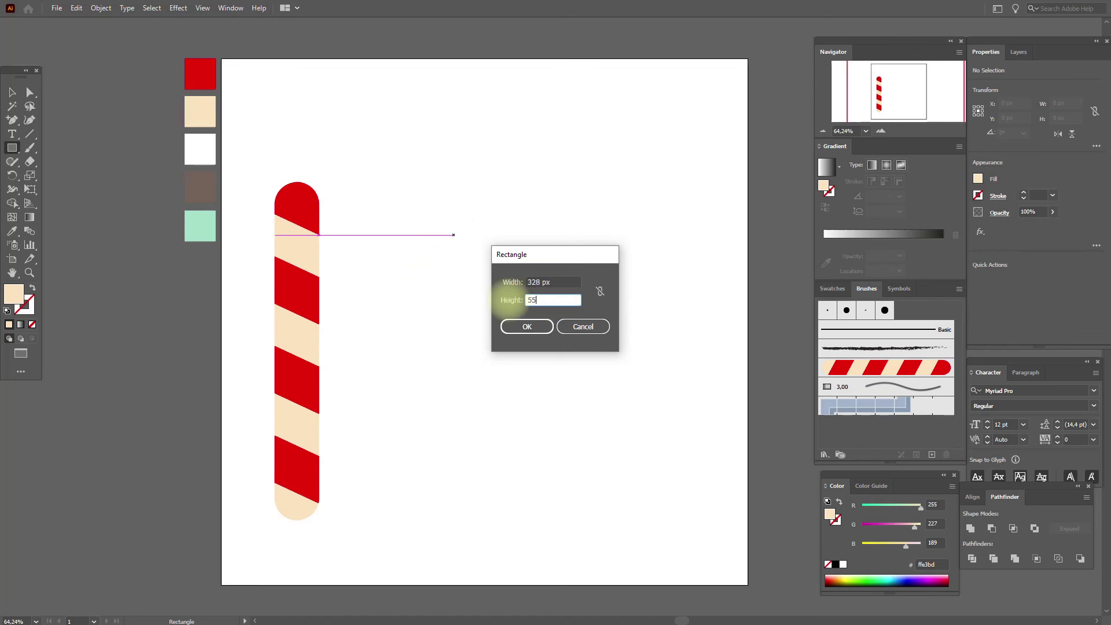
type("3")
left_click(508, 327)
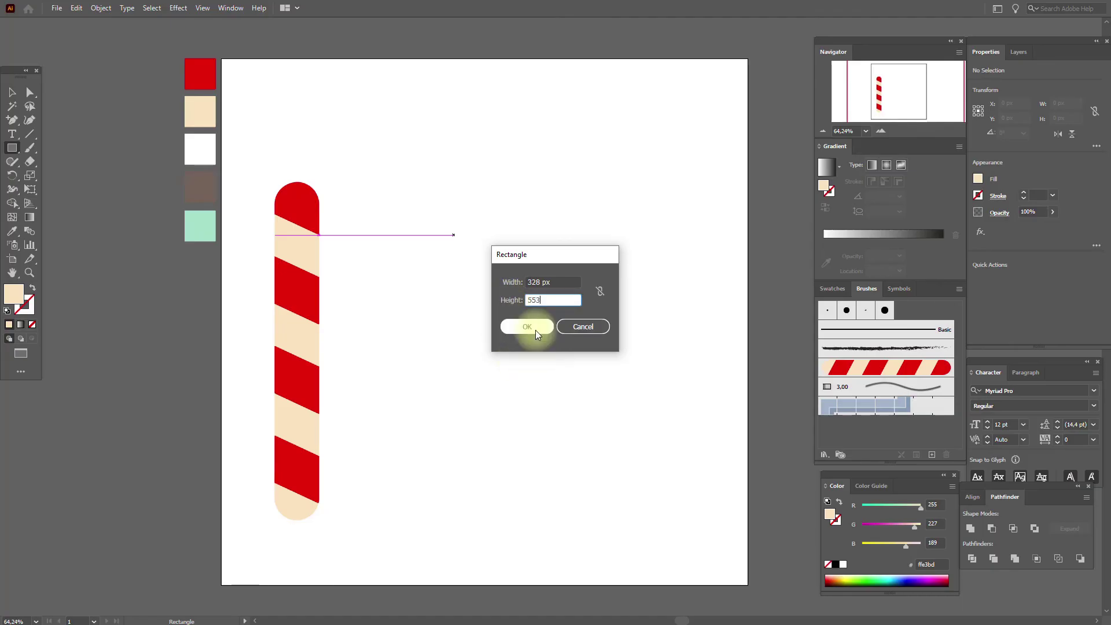
- Move the rectangle up and slightly left, and swap its fill and stroke so it has only a beige outline
left_click(12, 92)
left_click(563, 301)
left_click_drag(563, 301, 543, 265)
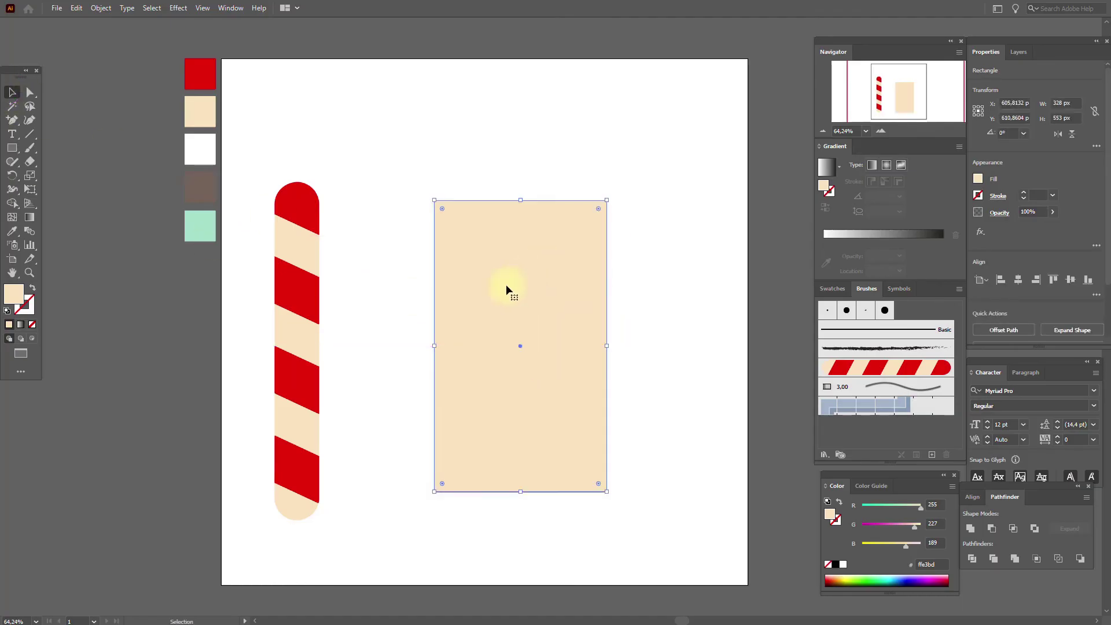
left_click(33, 289)
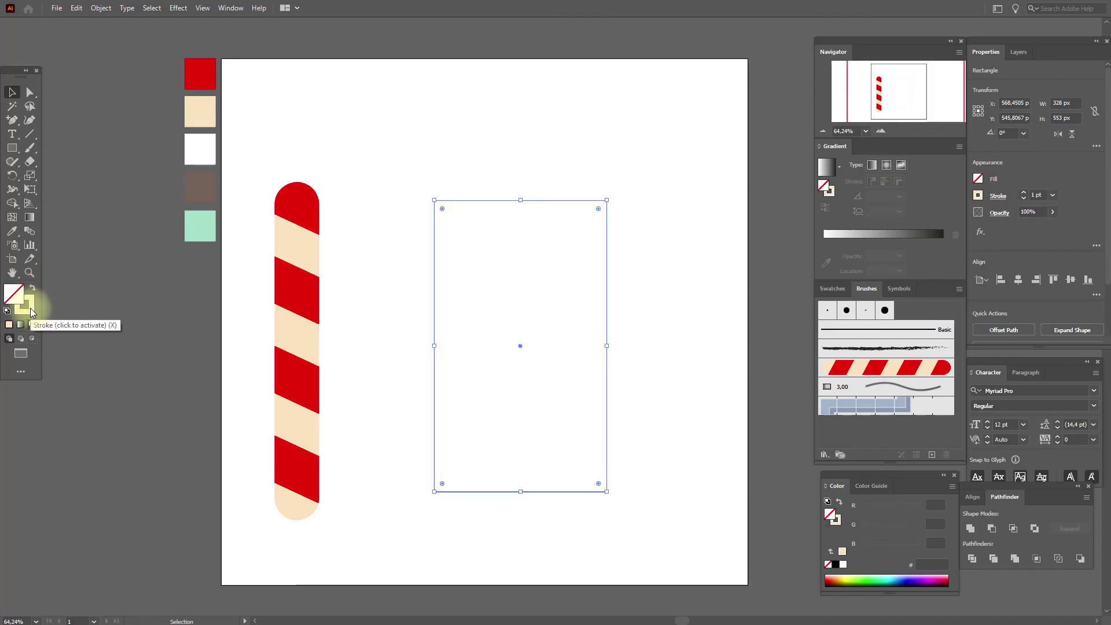
left_click(31, 311)
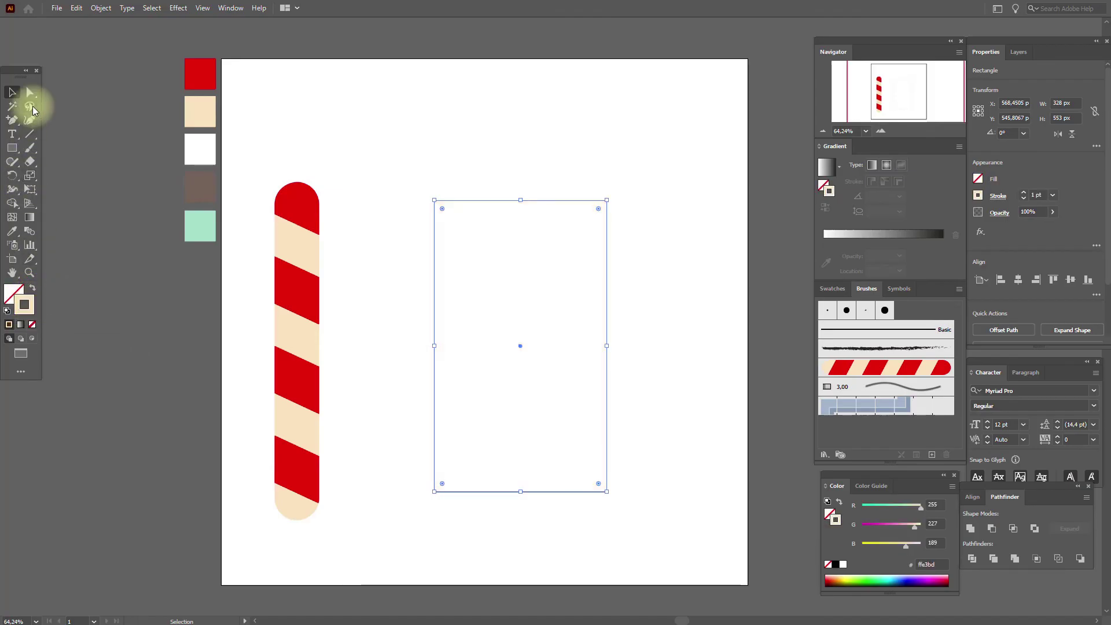
- Delete the bottom edge of the rectangle to leave an open three-sided path
left_click(31, 93)
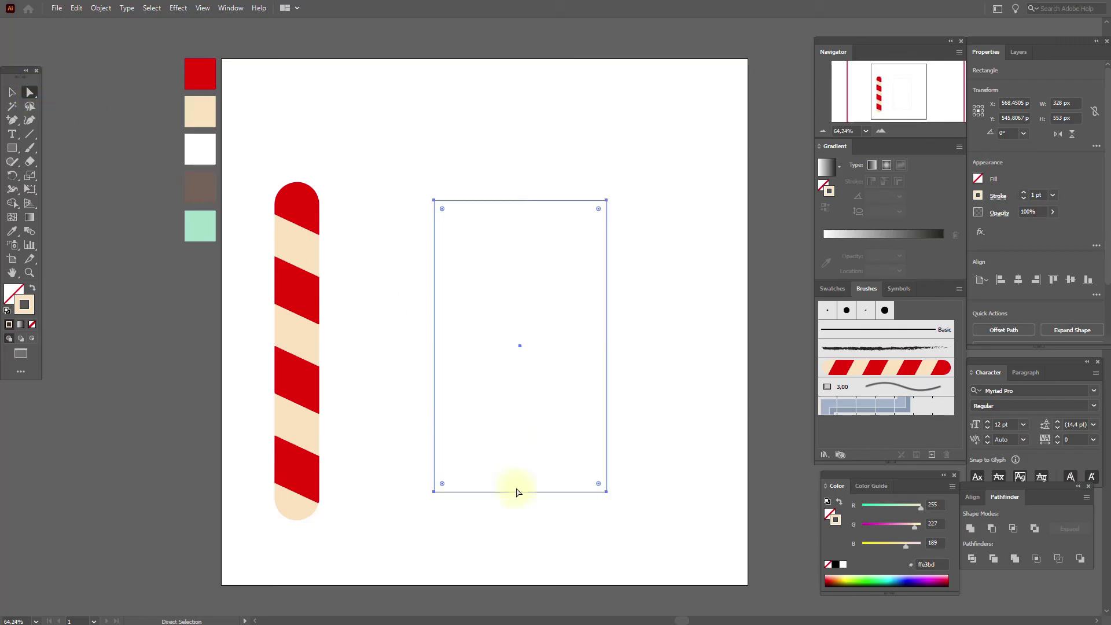
left_click(485, 514)
left_click_drag(485, 513, 532, 471)
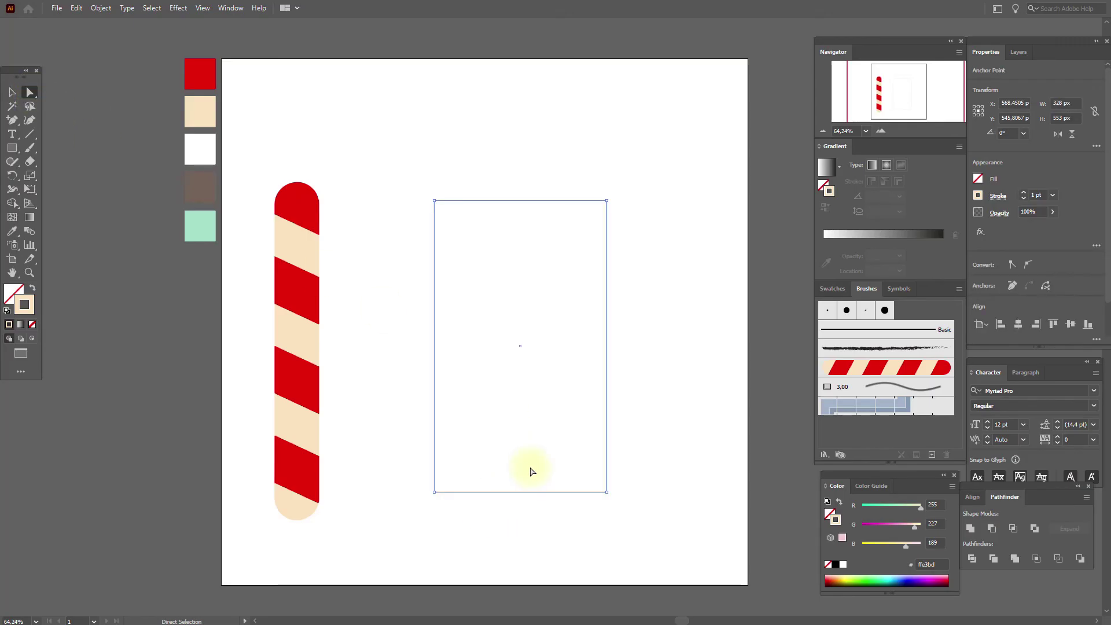
key("Delete")
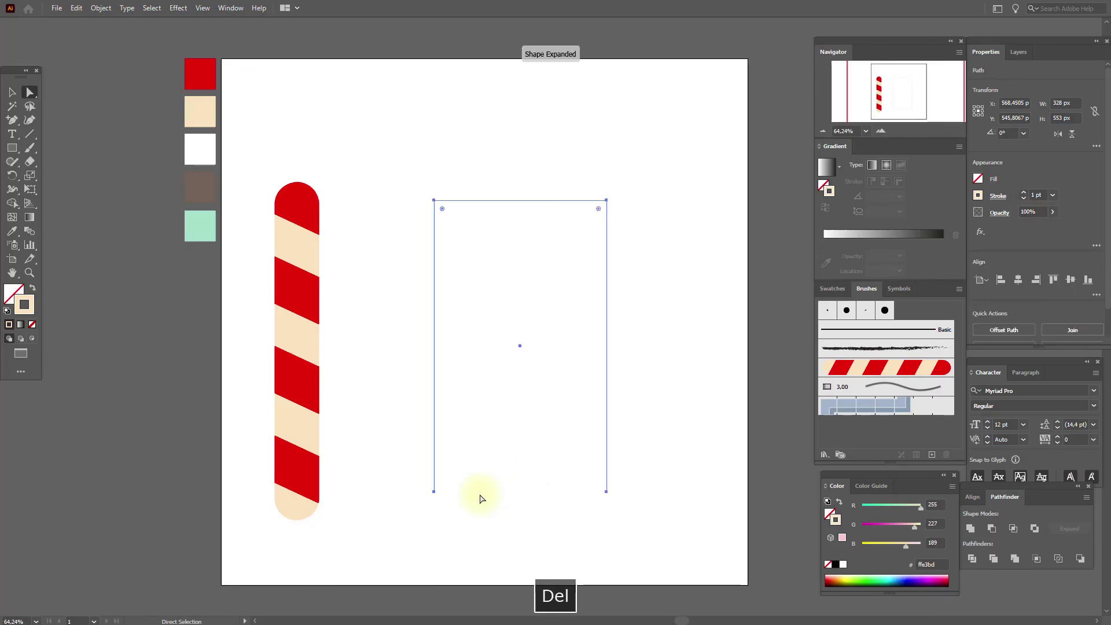
- Add an anchor point partway down the path's left side and delete the segment below it
left_click(11, 123)
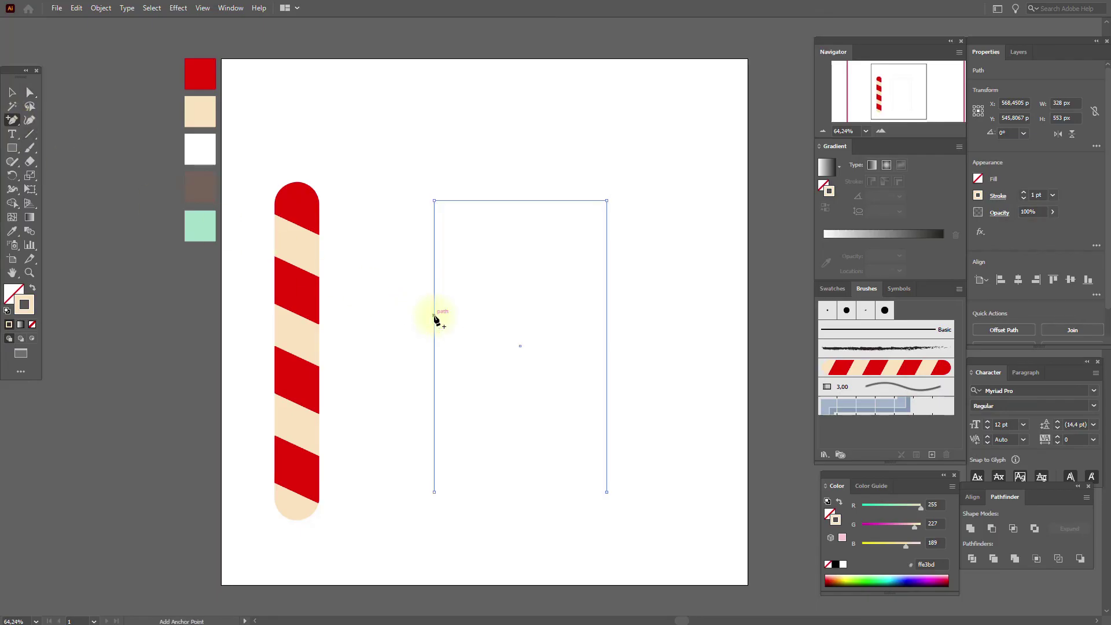
left_click(30, 93)
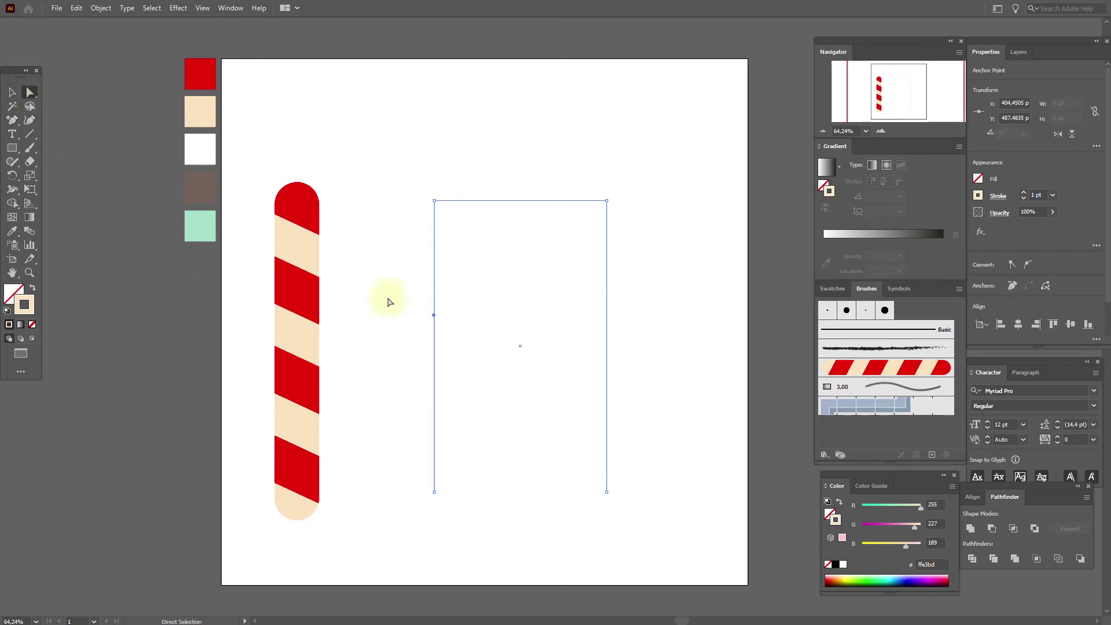
left_click_drag(472, 425, 473, 339)
key("Delete")
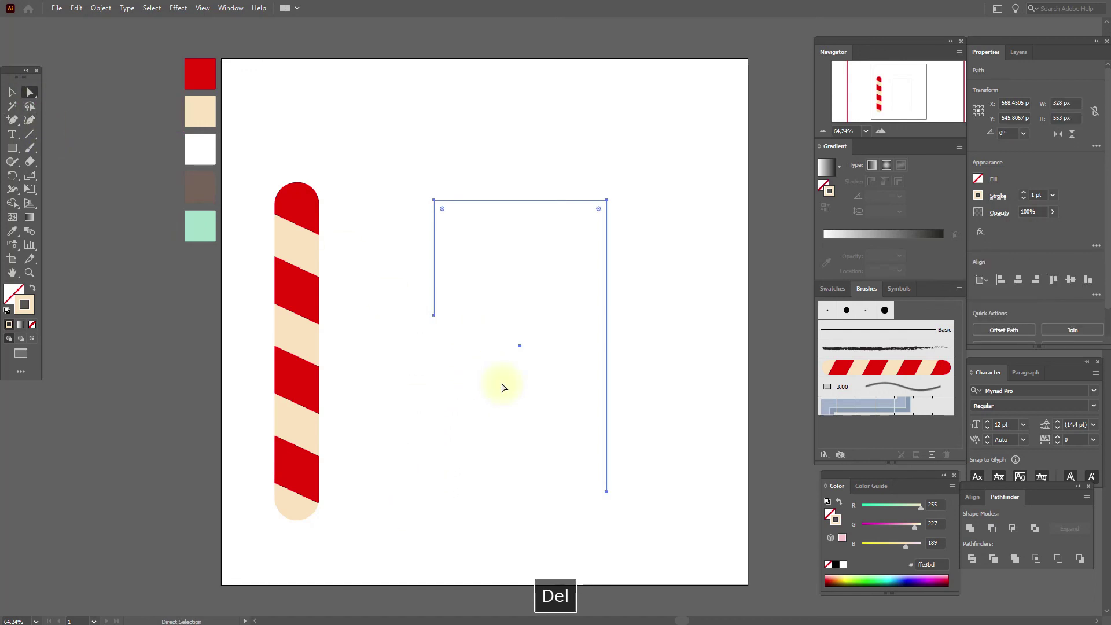
- Round both top corners of the open path to a radius of about 164 px, forming a cane hook
left_click_drag(417, 180, 640, 217)
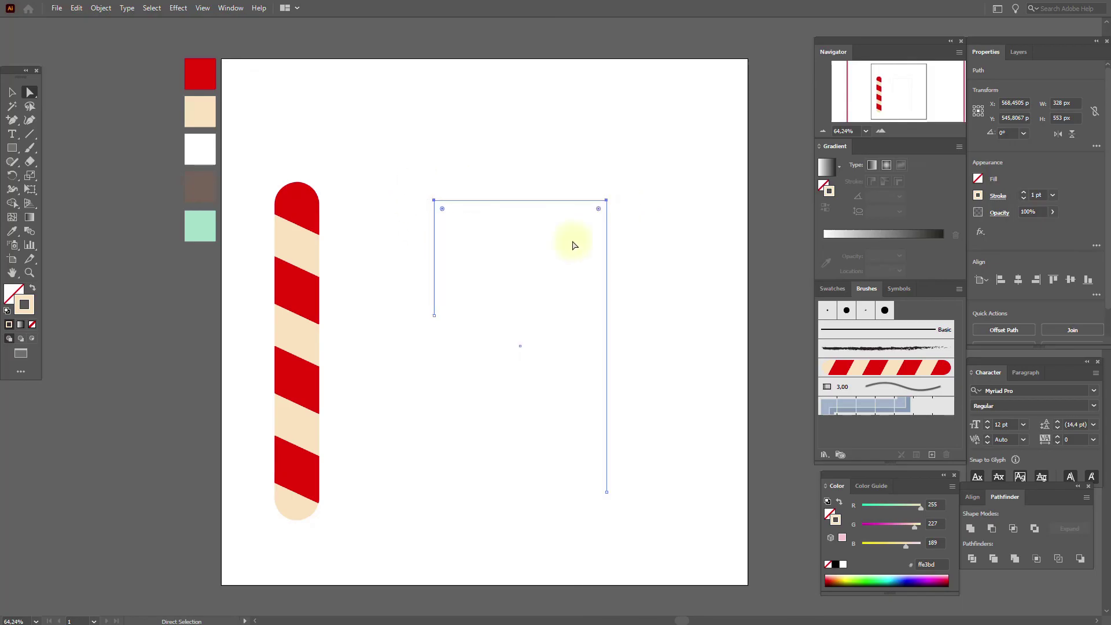
left_click_drag(444, 209, 496, 372)
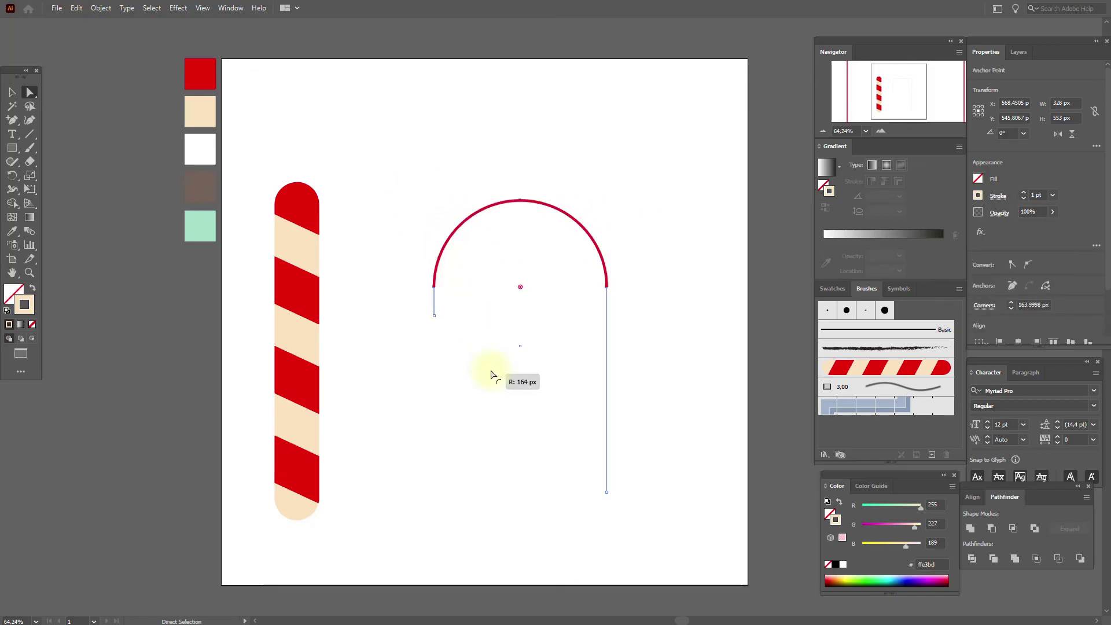
left_click(13, 92)
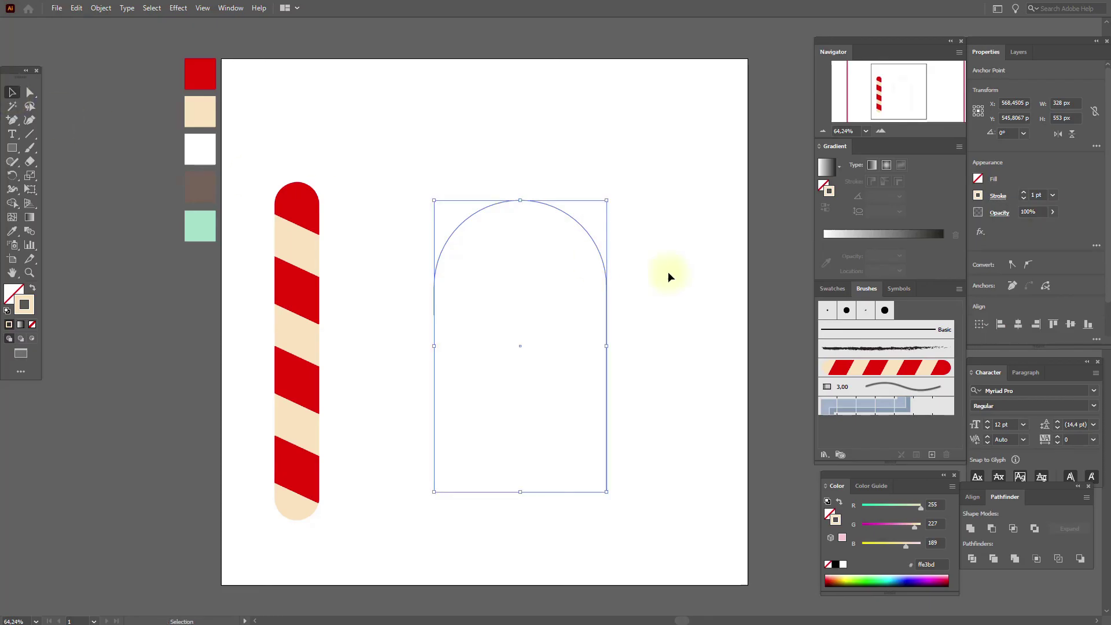
- Apply the striped art brush to the hook-shaped path and set its stroke weight to 1.5 pt
left_click(892, 372)
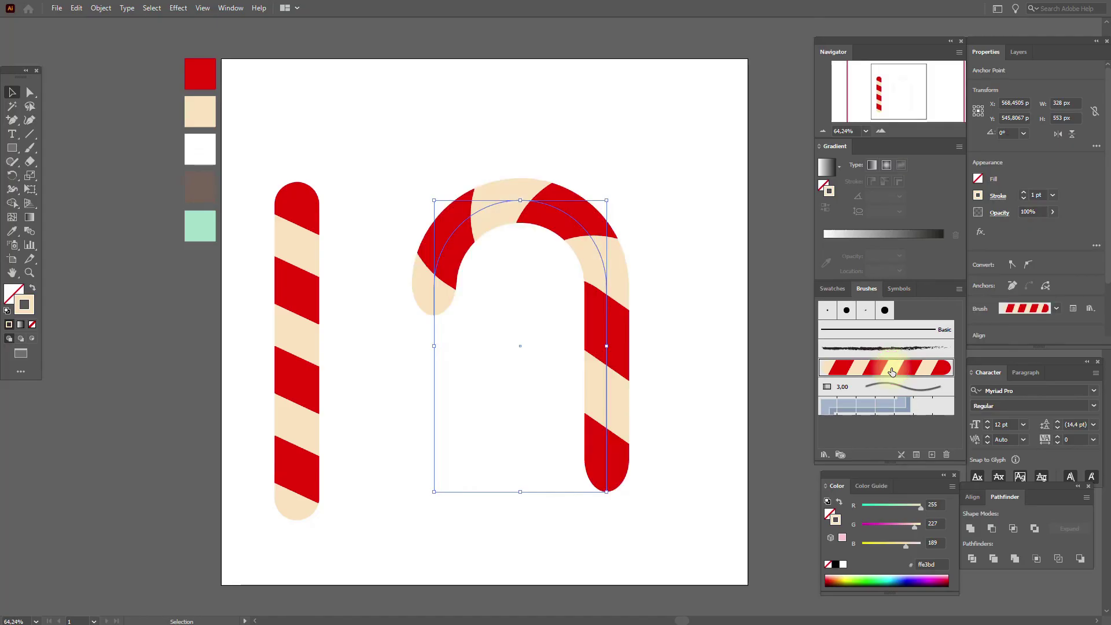
left_click(1035, 195)
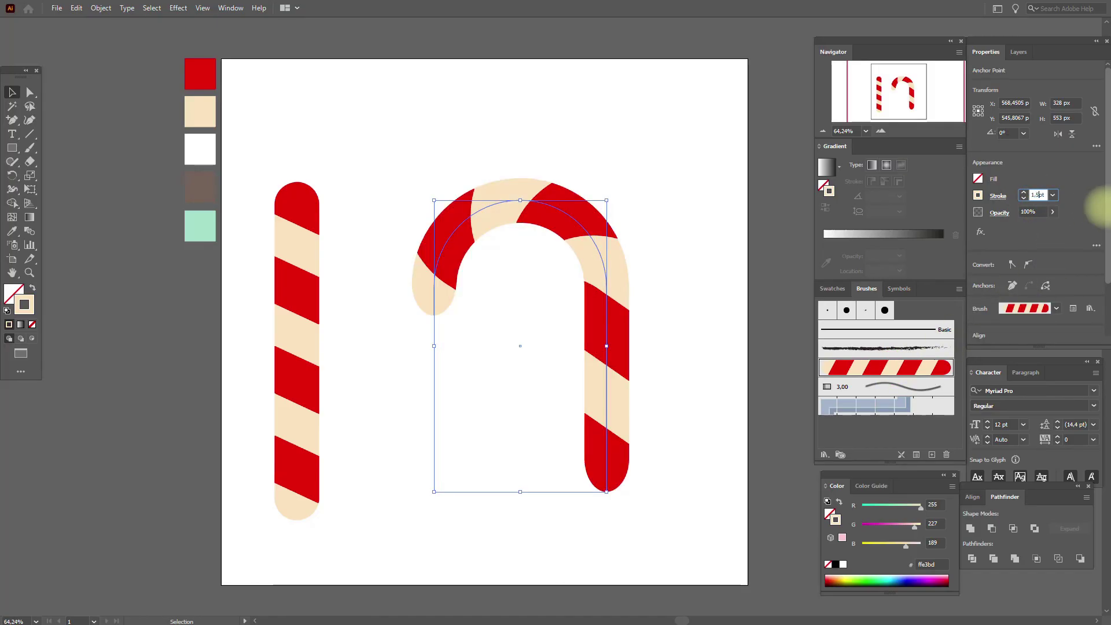
type(",5")
key("Return")
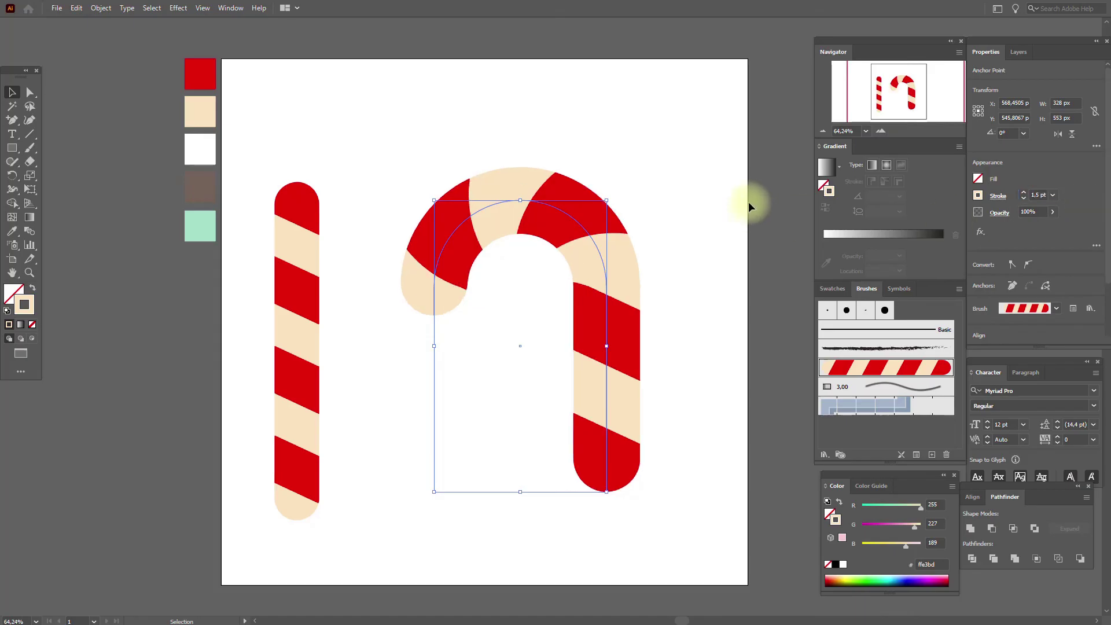
- Expand the appearance of the candy-cane path and move the cane slightly down and to the left
left_click(103, 8)
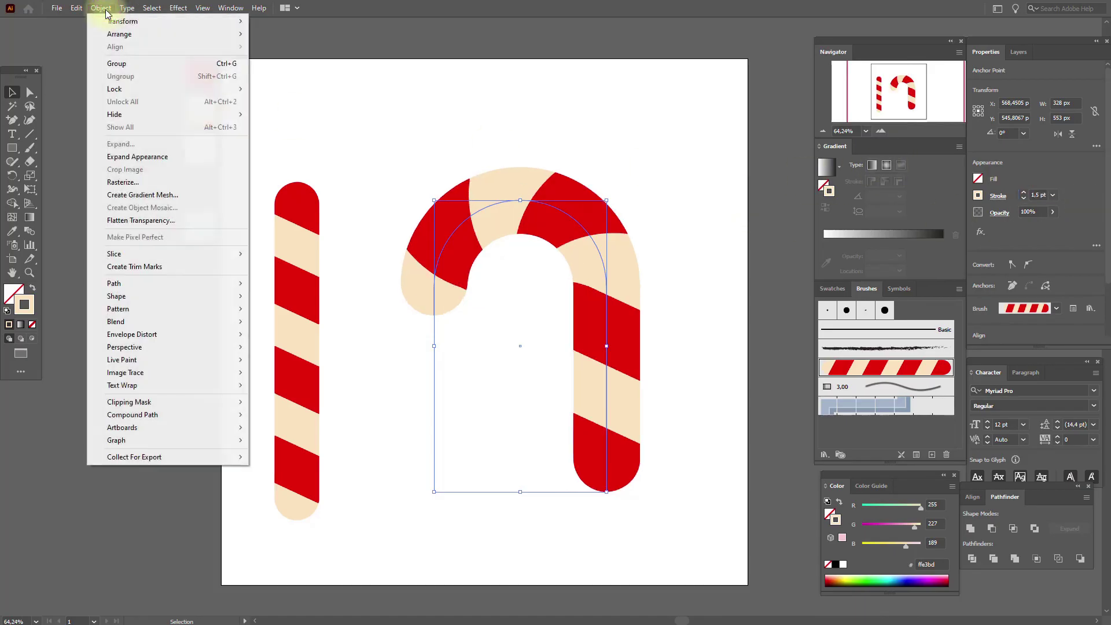
left_click(145, 154)
left_click_drag(601, 236, 589, 249)
- Delete the straight striped bar and move the candy cane about 86 px left and 18 px up
left_click(258, 186)
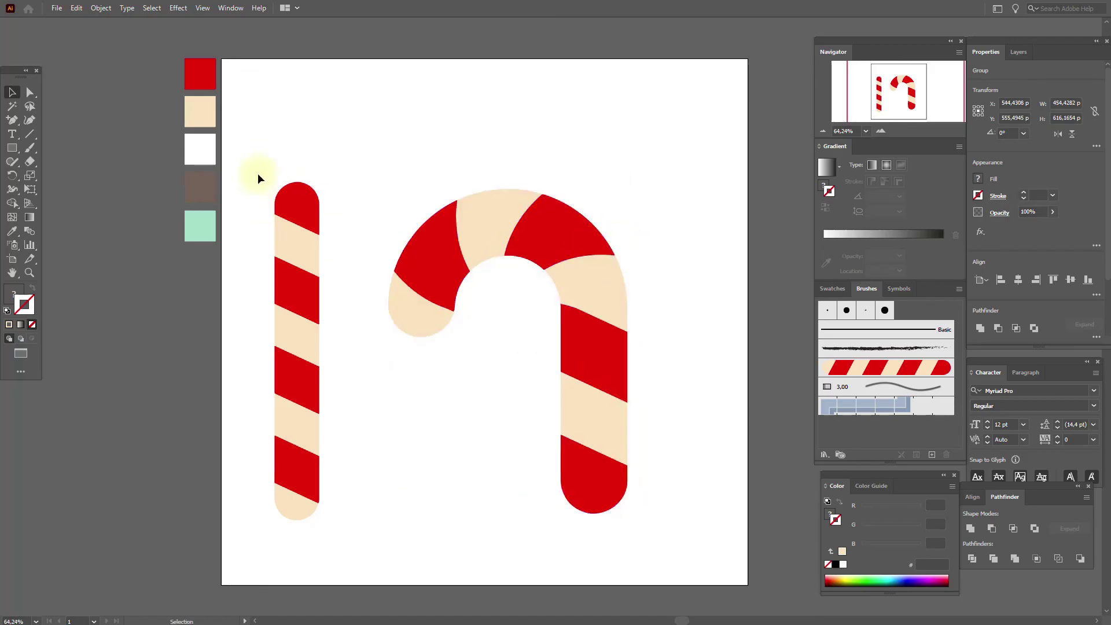
left_click_drag(310, 363, 323, 516)
key("Delete")
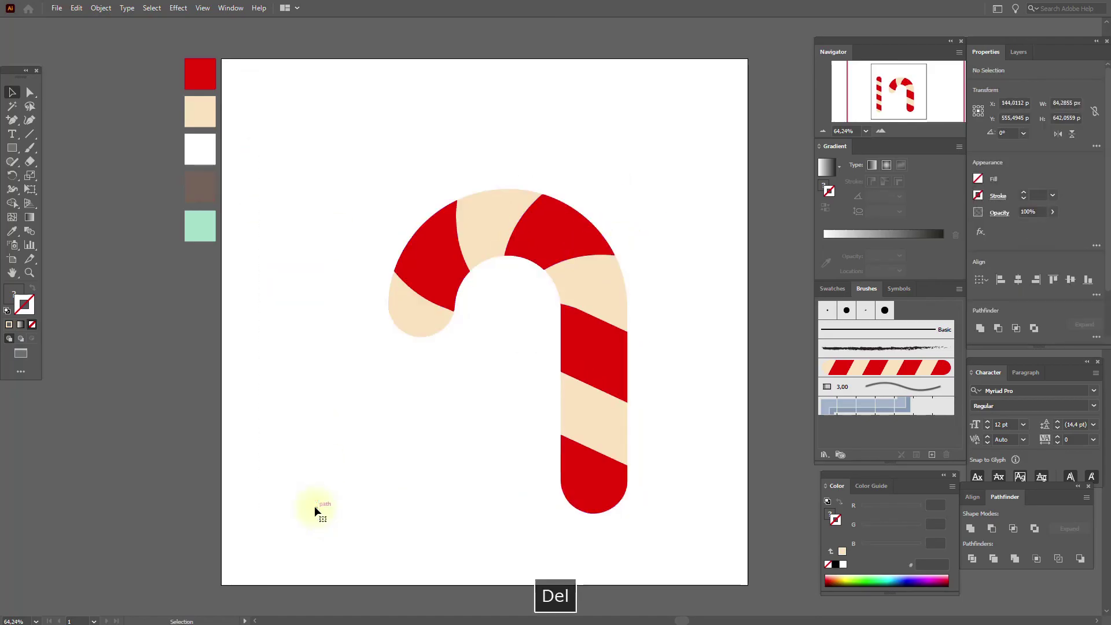
left_click_drag(586, 322, 542, 313)
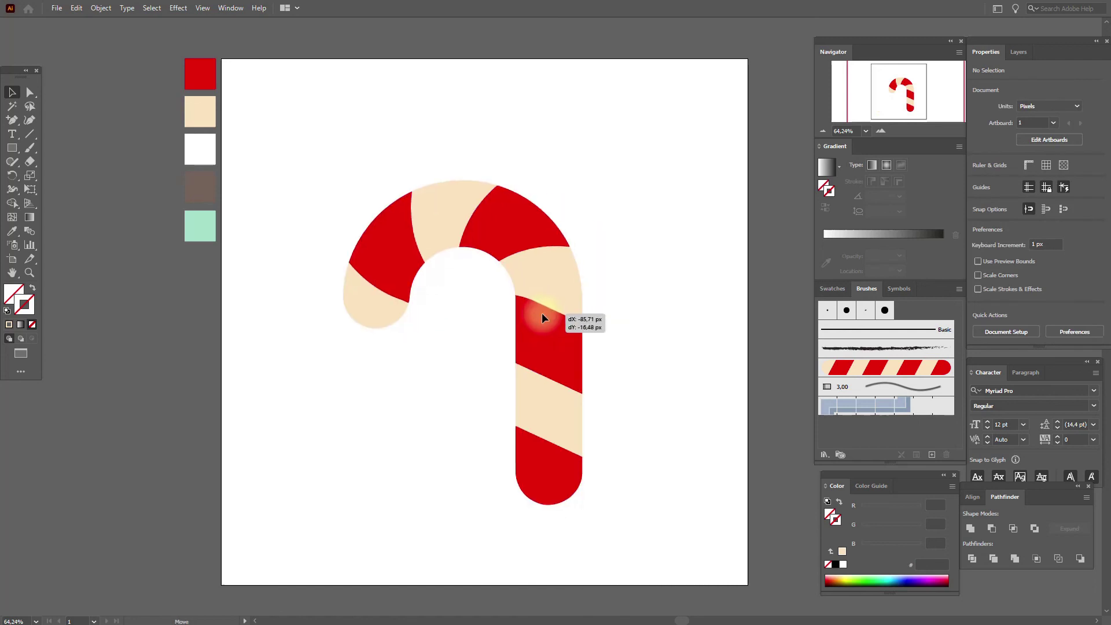
left_click(651, 317)
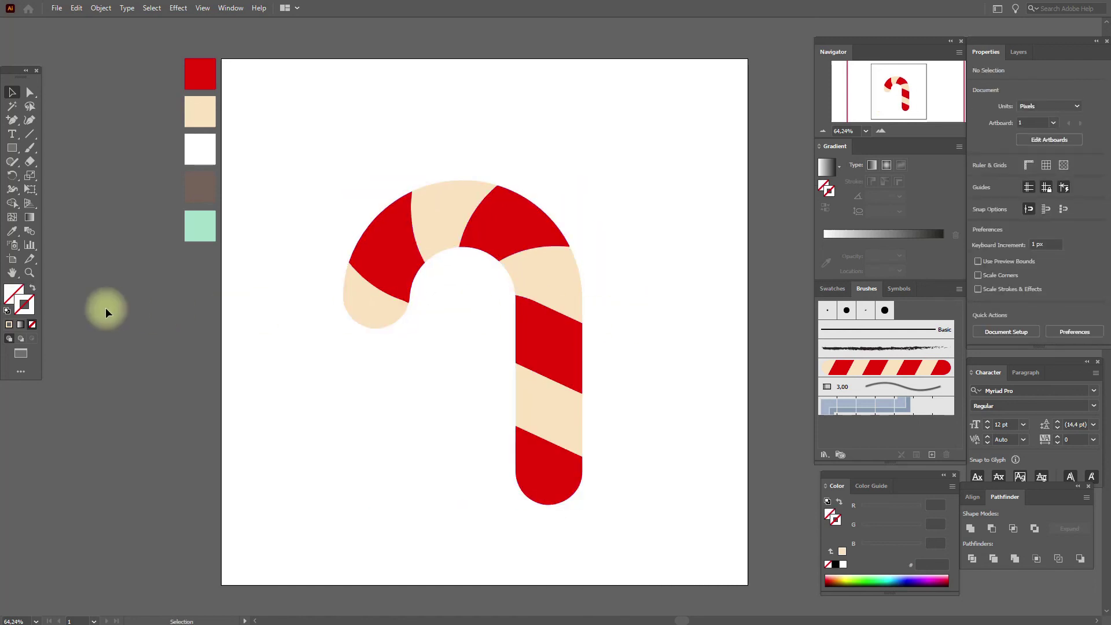
- Paint a highlight stroke in white with the Paintbrush along the cane's outer curve, from the hook's tip to the lower end
left_click(832, 288)
left_click(837, 326)
left_click(36, 149)
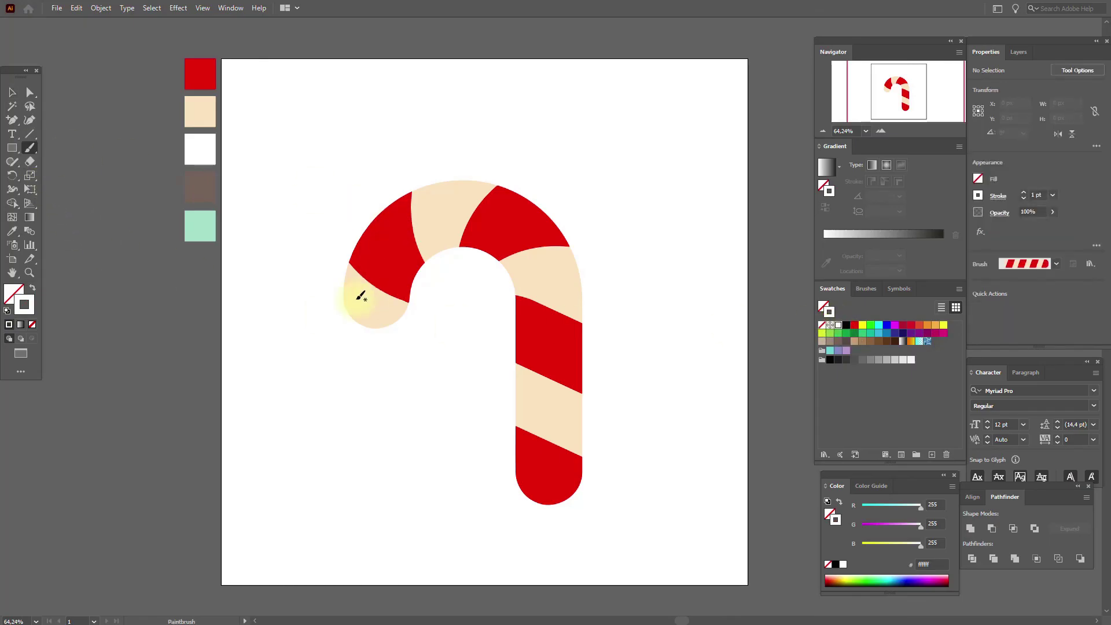
mouse_move(358, 301)
left_mouse_down()
mouse_move(371, 258)
mouse_move(408, 209)
mouse_move(450, 198)
mouse_move(514, 210)
mouse_move(557, 284)
mouse_move(570, 469)
left_mouse_up()
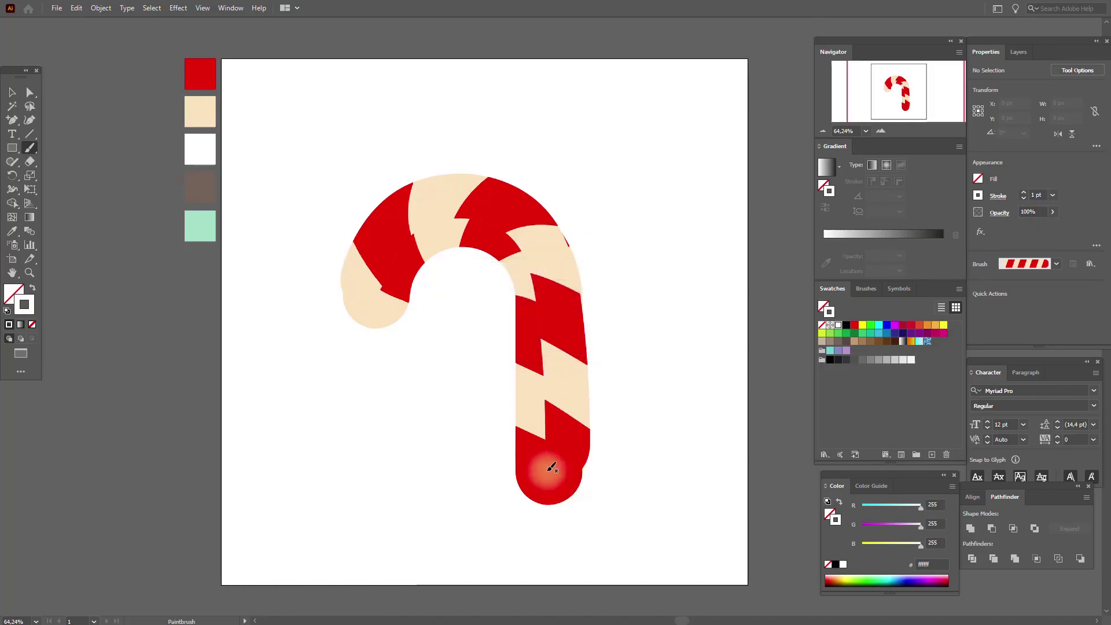
- Change the painted highlight path's brush to the Touch Calligraphic Brush
left_click(457, 198)
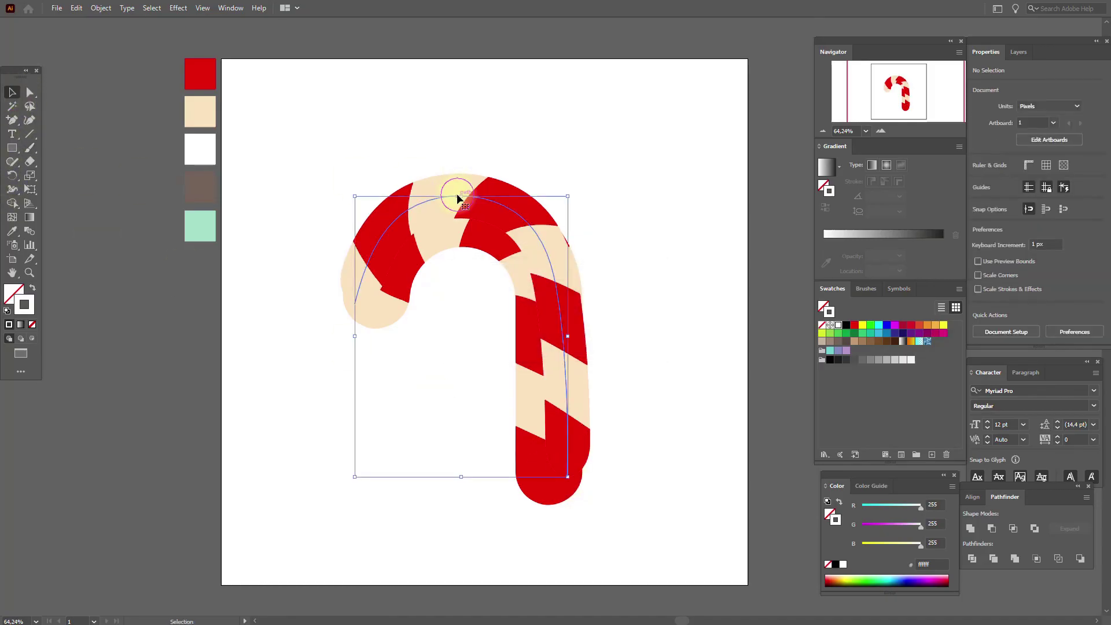
left_click(868, 288)
left_click(887, 310)
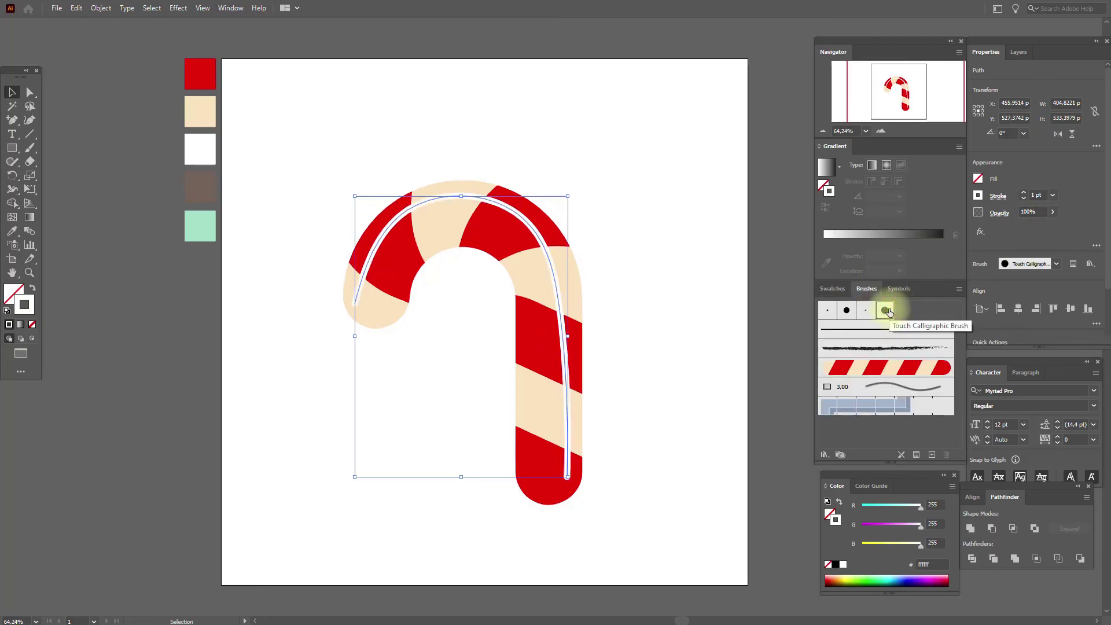
- Apply a Gaussian Blur with a radius of about 12.8 pixels to the white highlight path
left_click(183, 10)
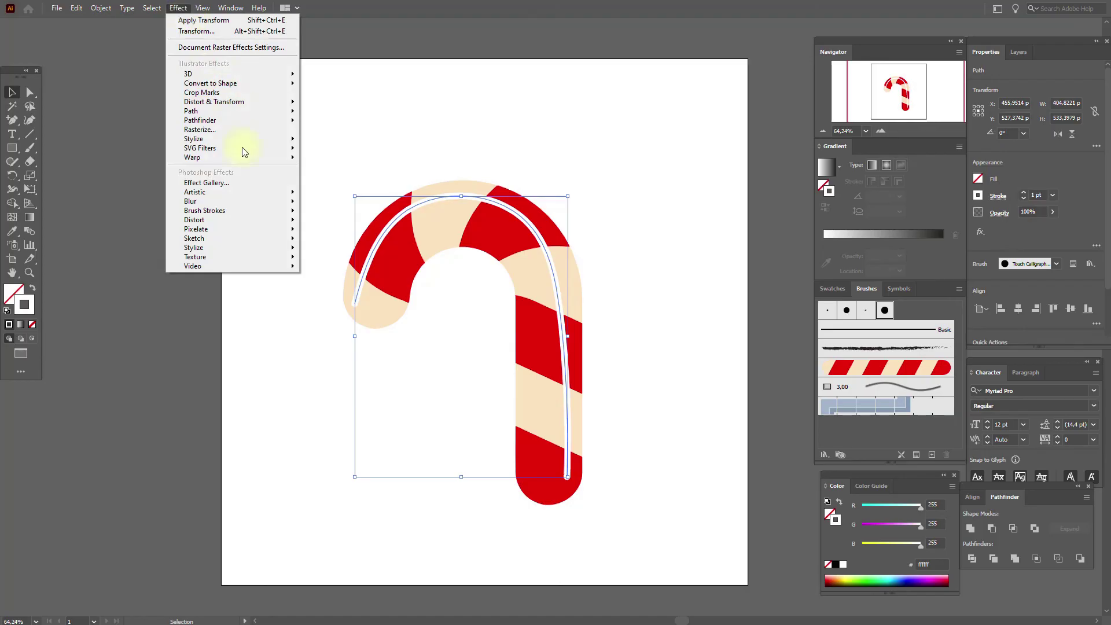
mouse_move(251, 199)
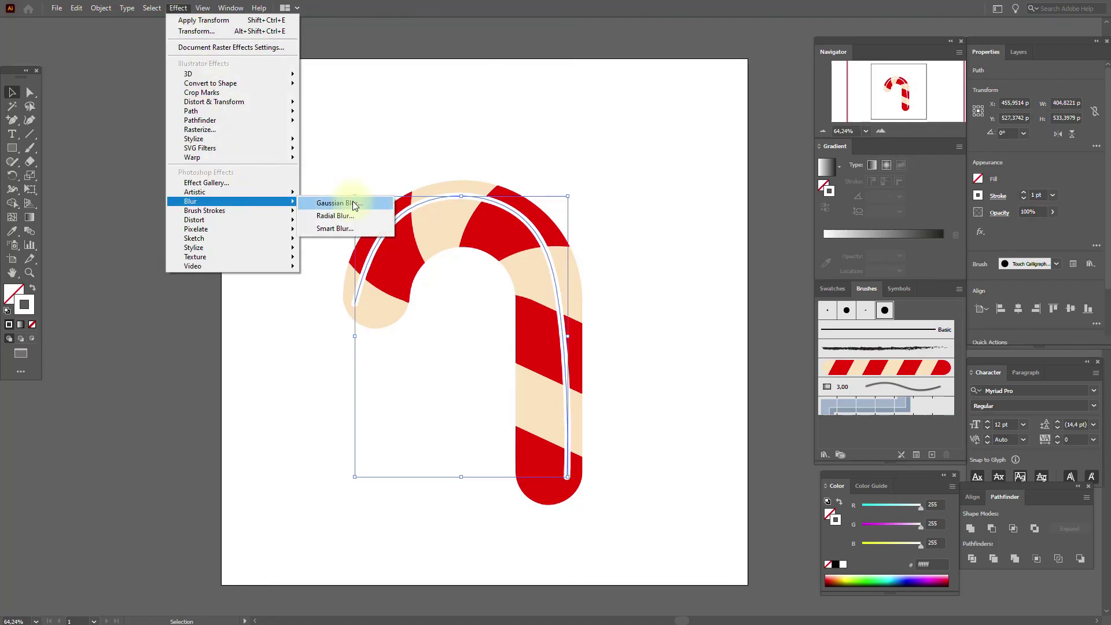
left_click(353, 203)
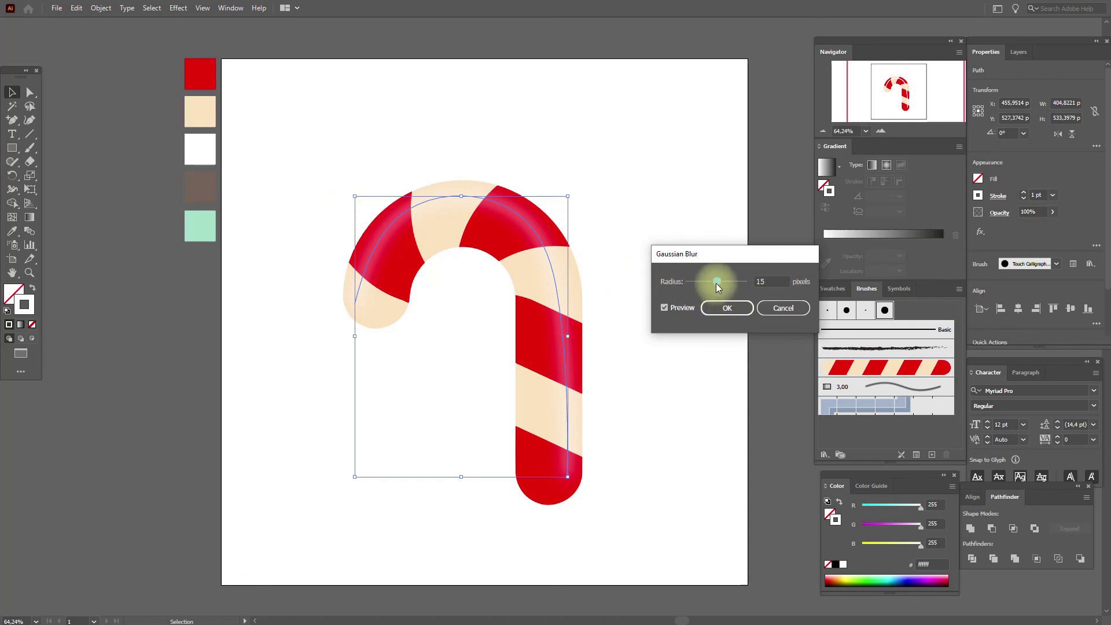
left_click_drag(716, 283, 715, 283)
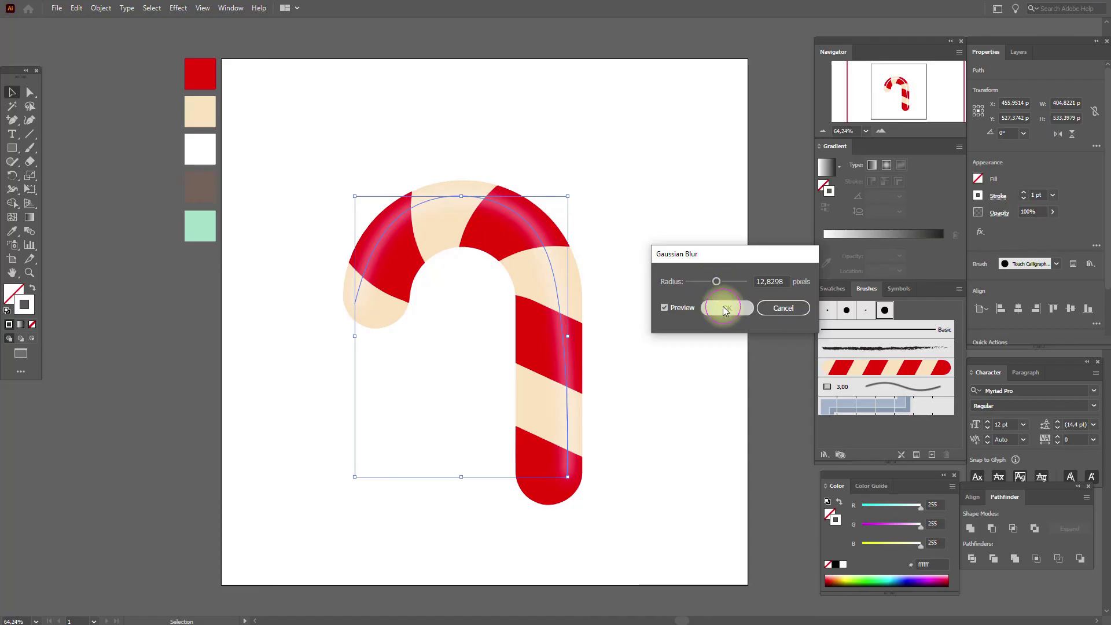
left_click(726, 308)
left_click(682, 292)
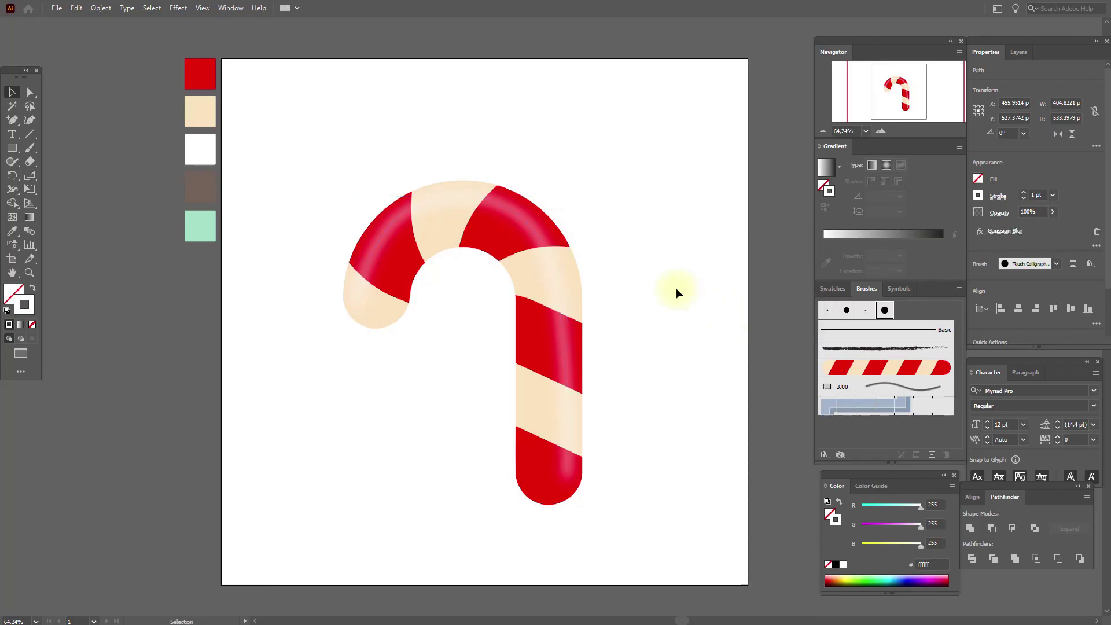
- Shift the blurred highlight about 3 px right and raise its end anchor at the hook's tip slightly
left_click(540, 250)
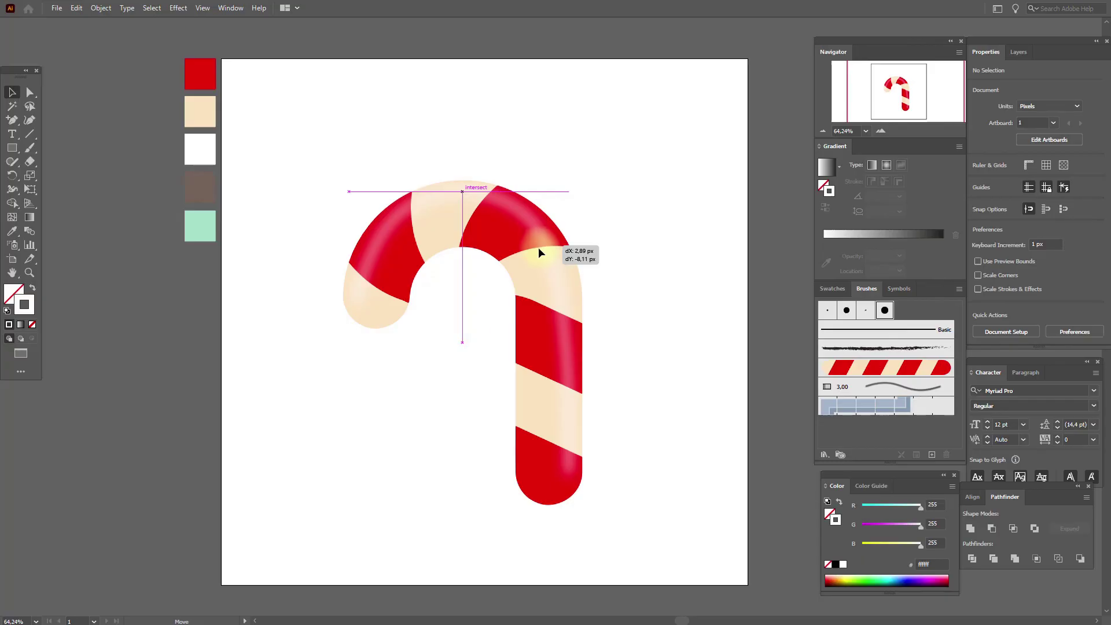
left_click(30, 92)
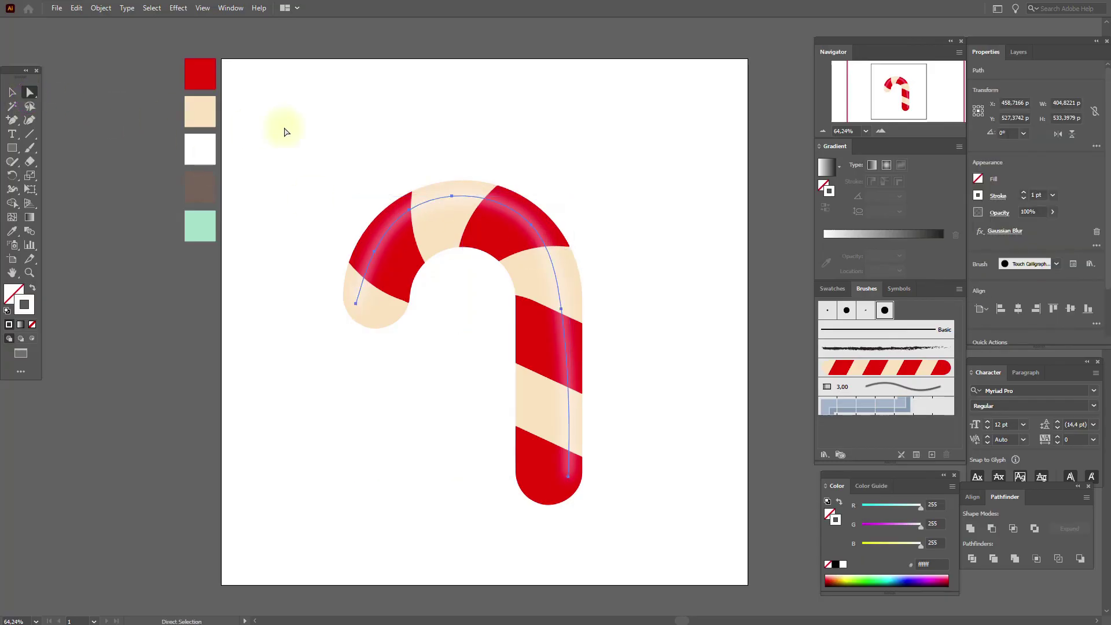
left_click(363, 304)
left_click_drag(358, 306, 356, 295)
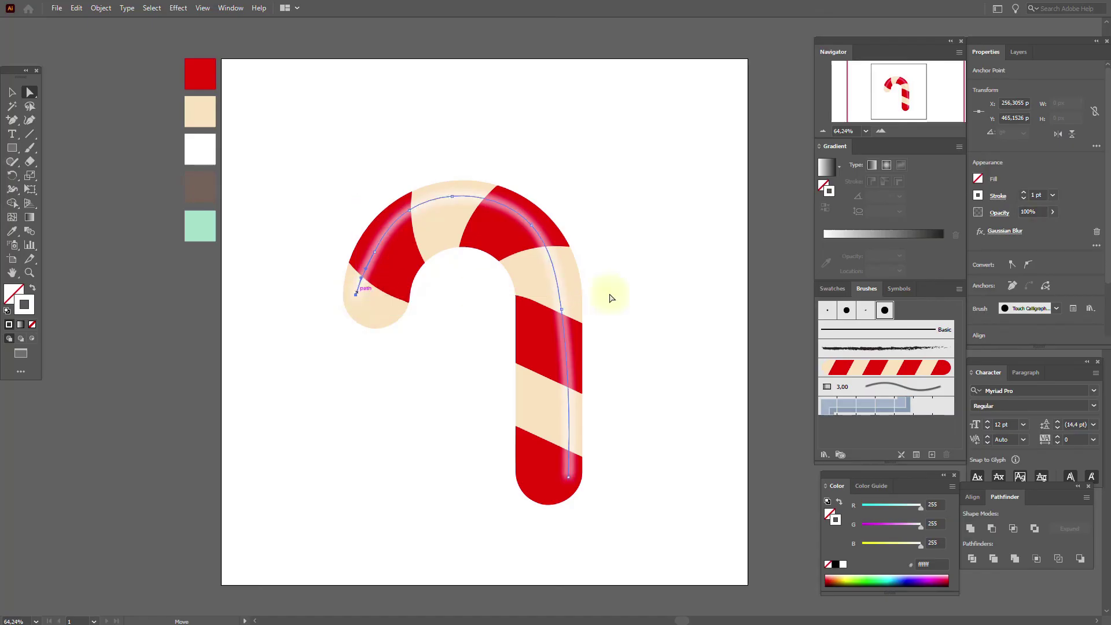
- Adjust the highlight path's anchor points around the cane's outer bend, undoing the last unwanted change, and deselect the path
left_click_drag(532, 224, 536, 222)
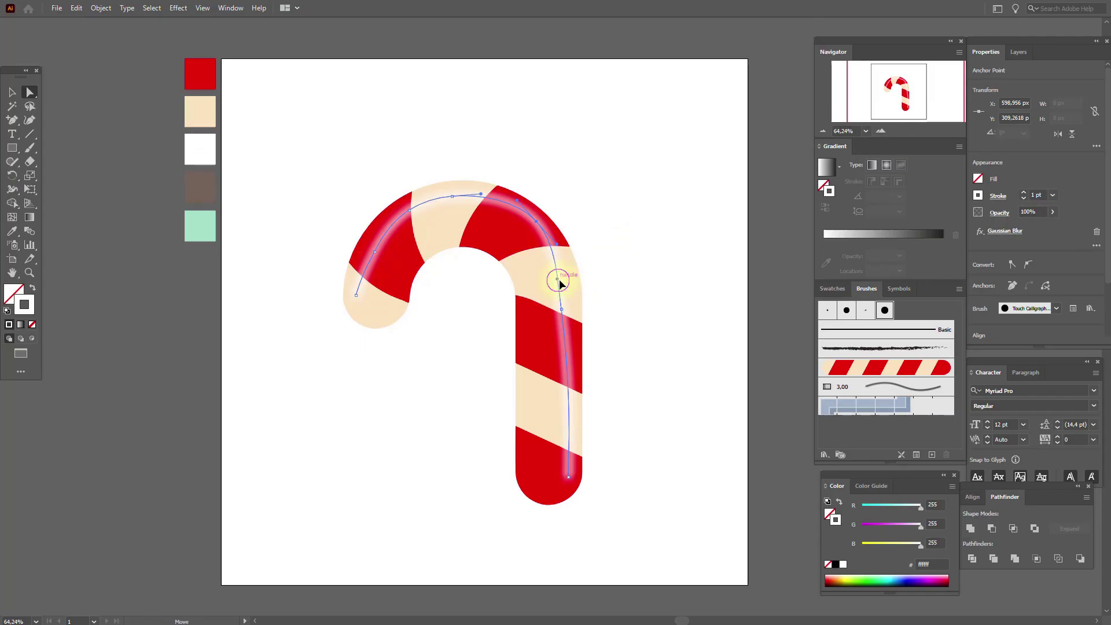
left_click_drag(564, 280, 564, 280)
key("ctrl+z")
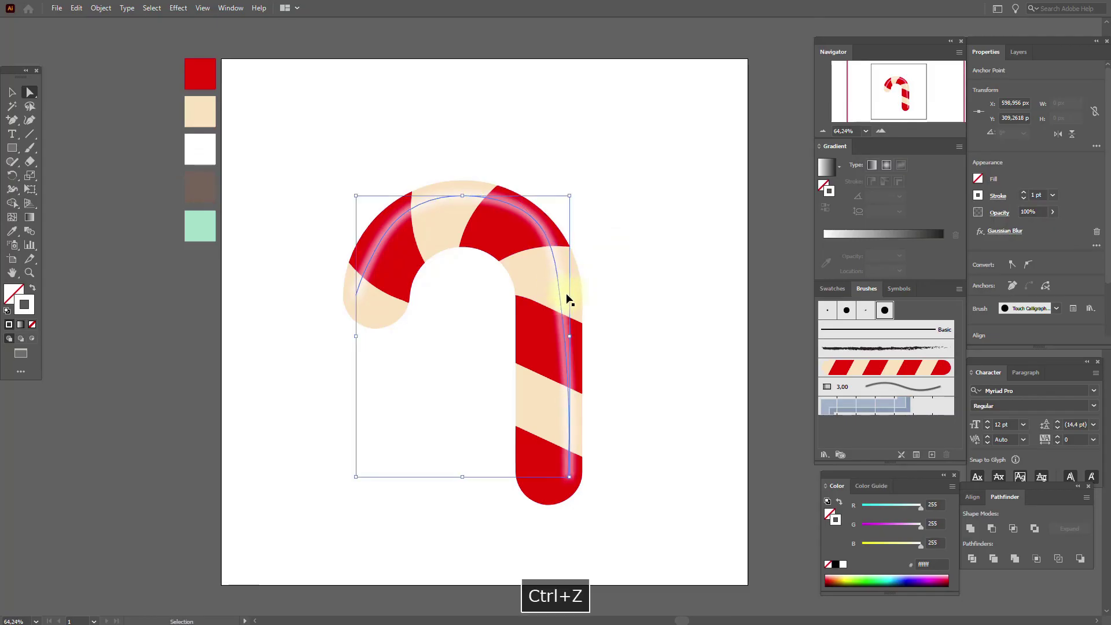
left_click_drag(563, 312, 567, 311)
left_click(644, 292)
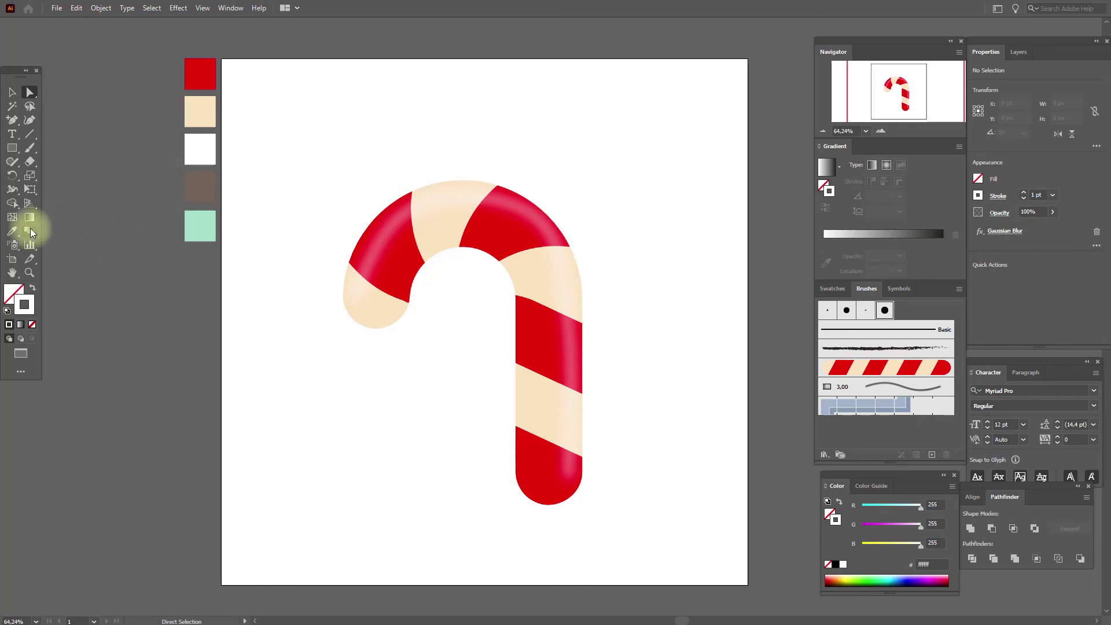
- Paint a shadow stroke in the sampled brown with the Paintbrush along the cane's inner curve, from the hook's tip to the lower end
left_click(12, 233)
left_click(200, 189)
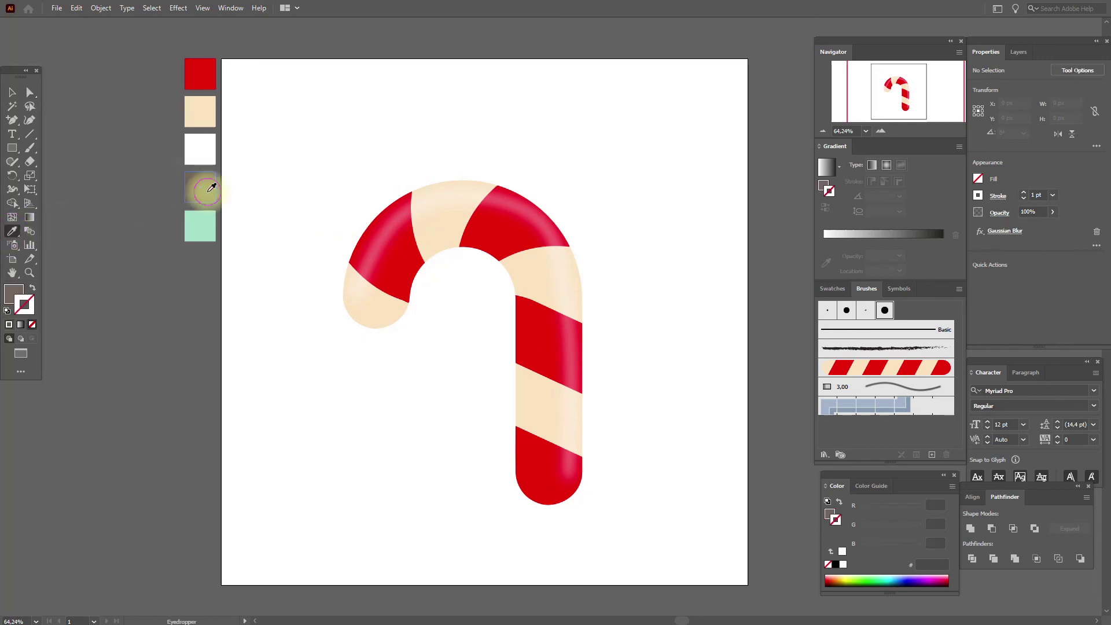
left_click(32, 288)
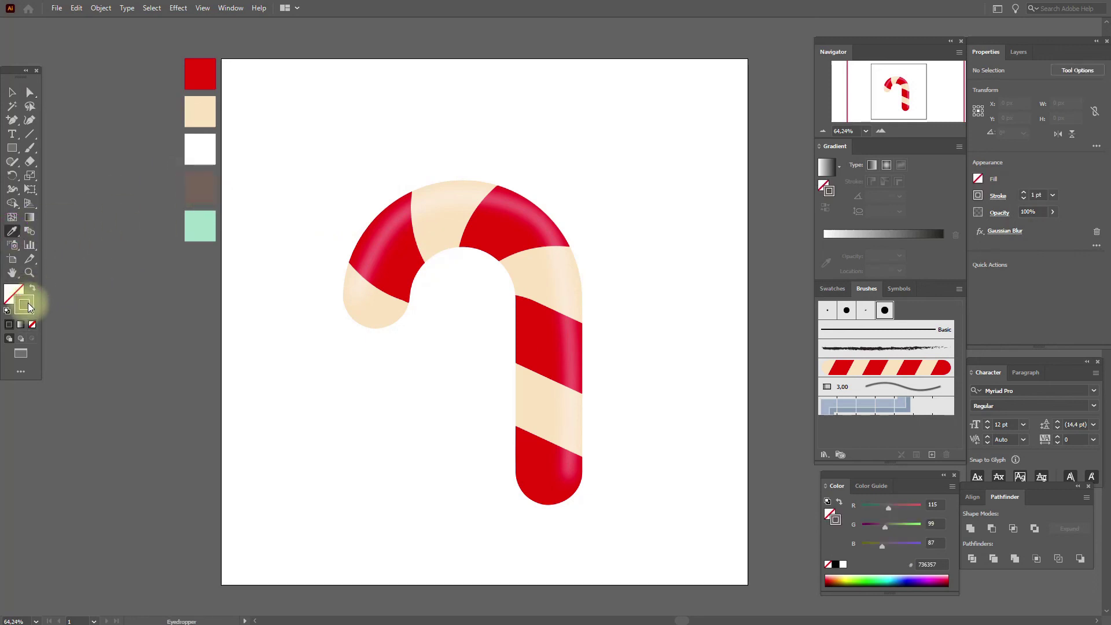
left_click(29, 148)
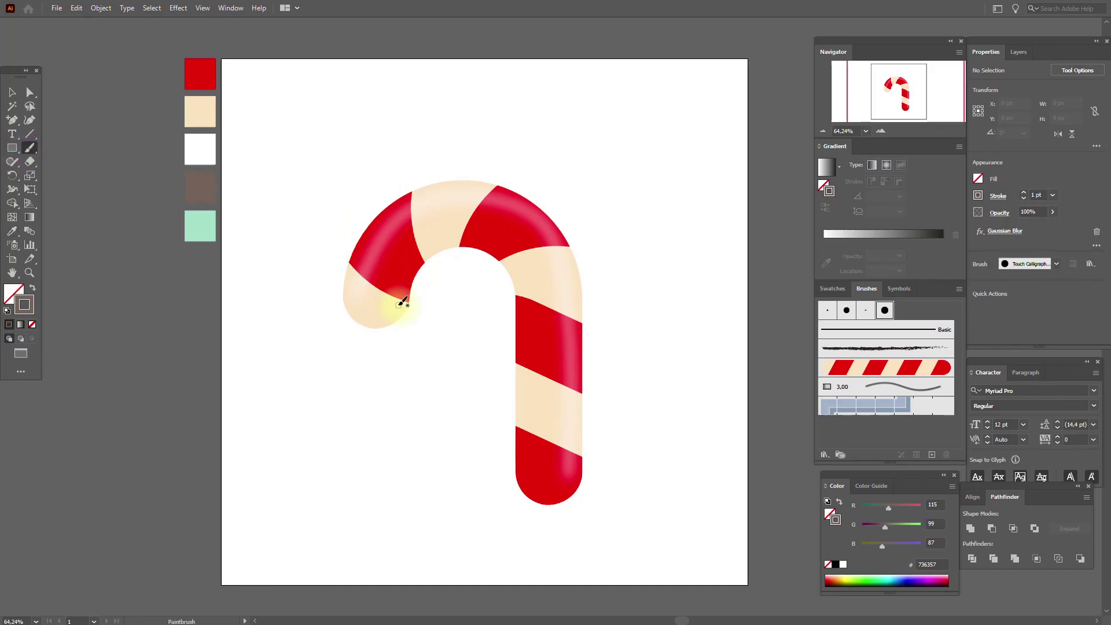
mouse_move(392, 309)
left_mouse_down()
mouse_move(431, 244)
mouse_move(515, 242)
left_mouse_up()
left_click_drag(528, 305, 532, 366)
left_click_drag(533, 418, 529, 472)
- Apply a Gaussian Blur with a radius of 15 pixels to the brown shadow stroke
left_click(10, 95)
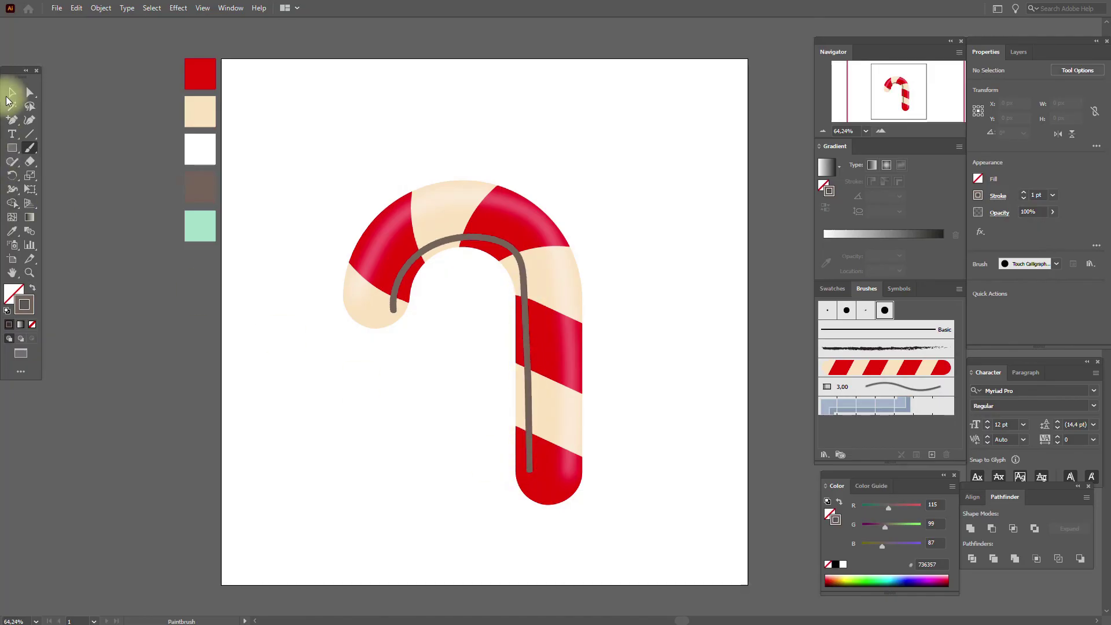
left_click(473, 246)
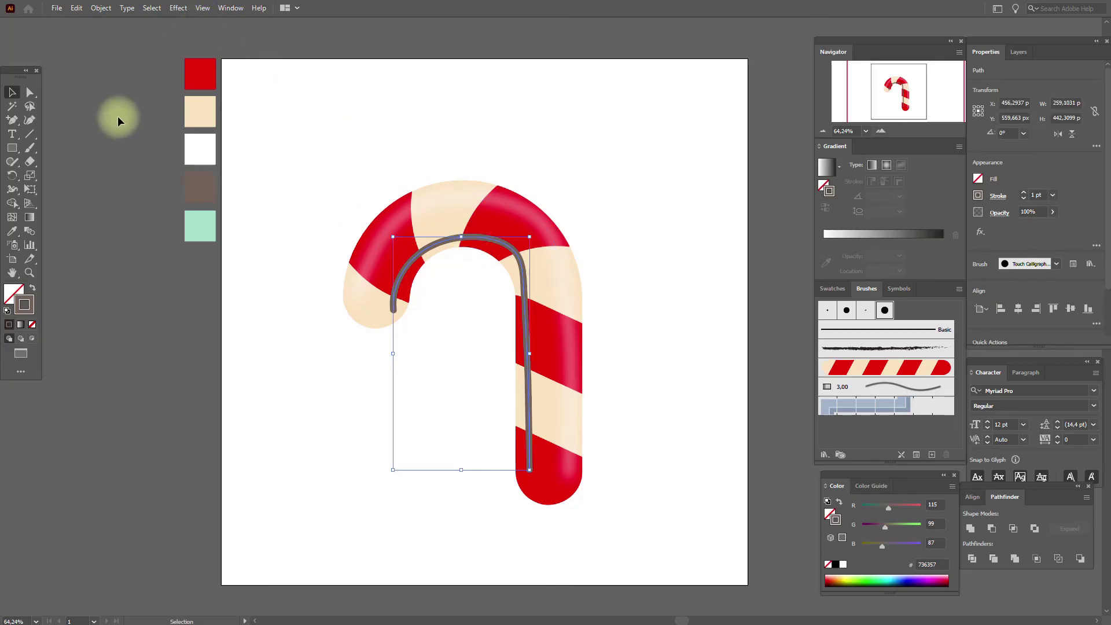
left_click(186, 10)
mouse_move(259, 200)
left_click(324, 204)
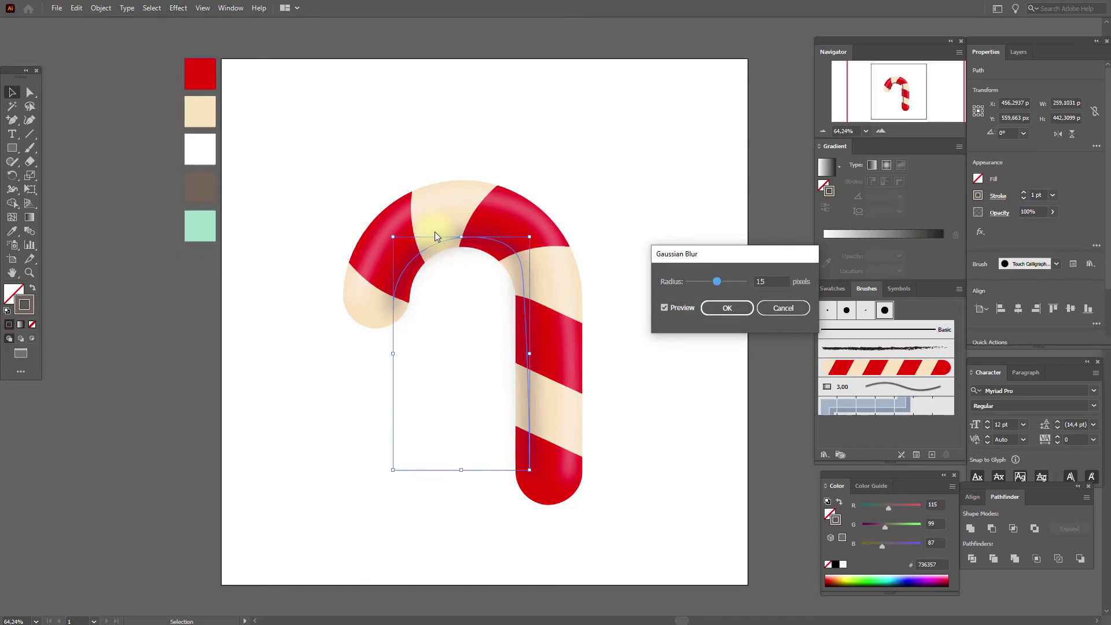
left_click(732, 313)
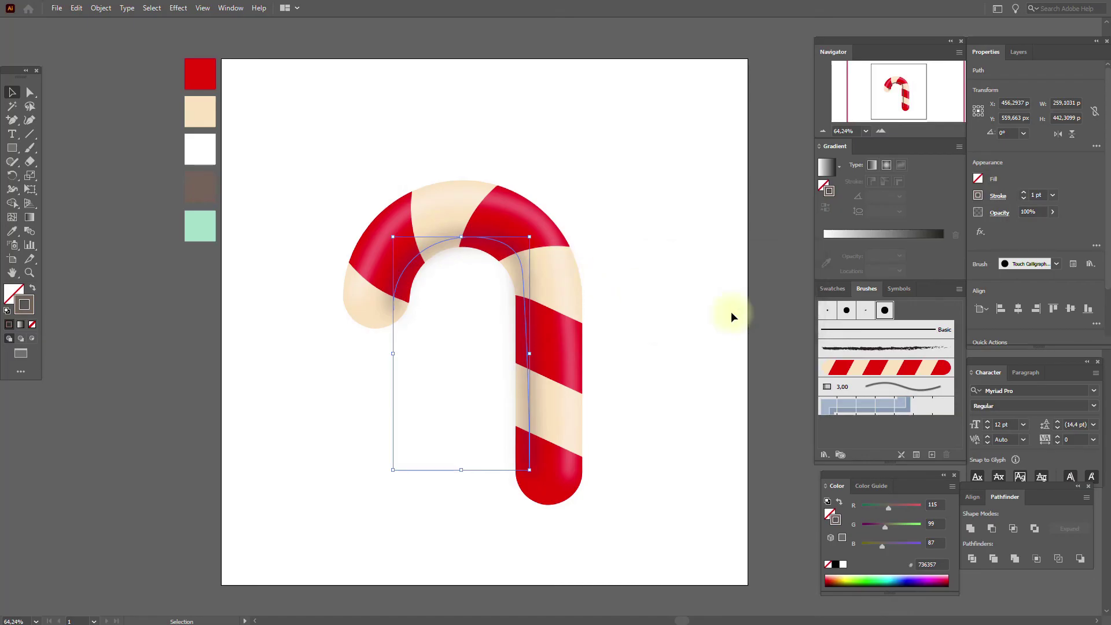
- Smooth the brown shadow path at the cane's inner bend with the Smooth tool and deselect it
left_click(12, 162)
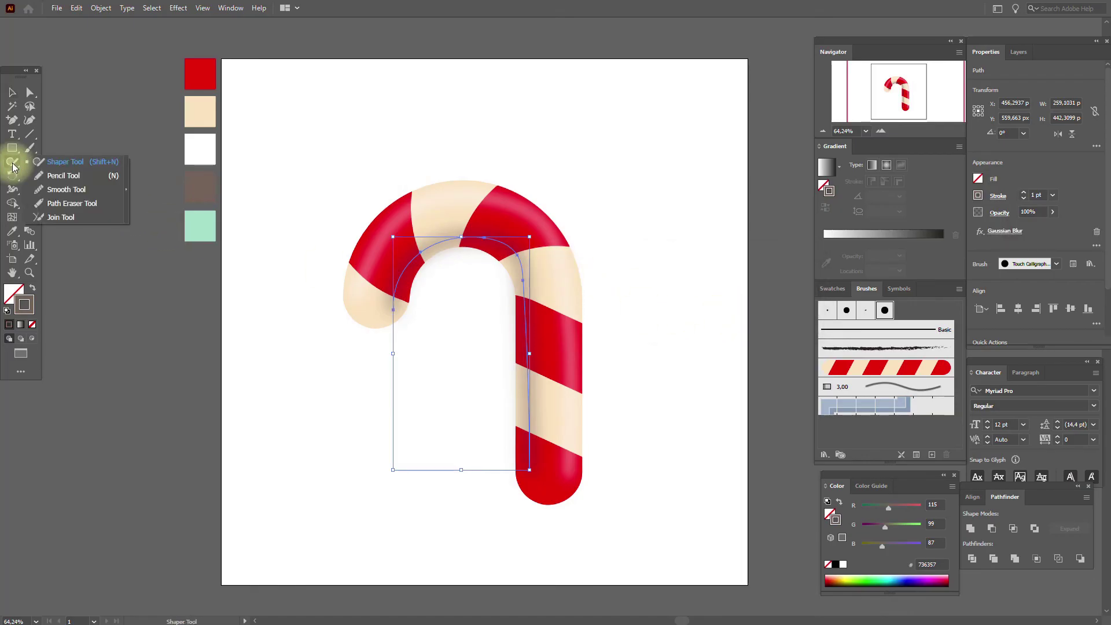
left_click(58, 197)
left_click(12, 92)
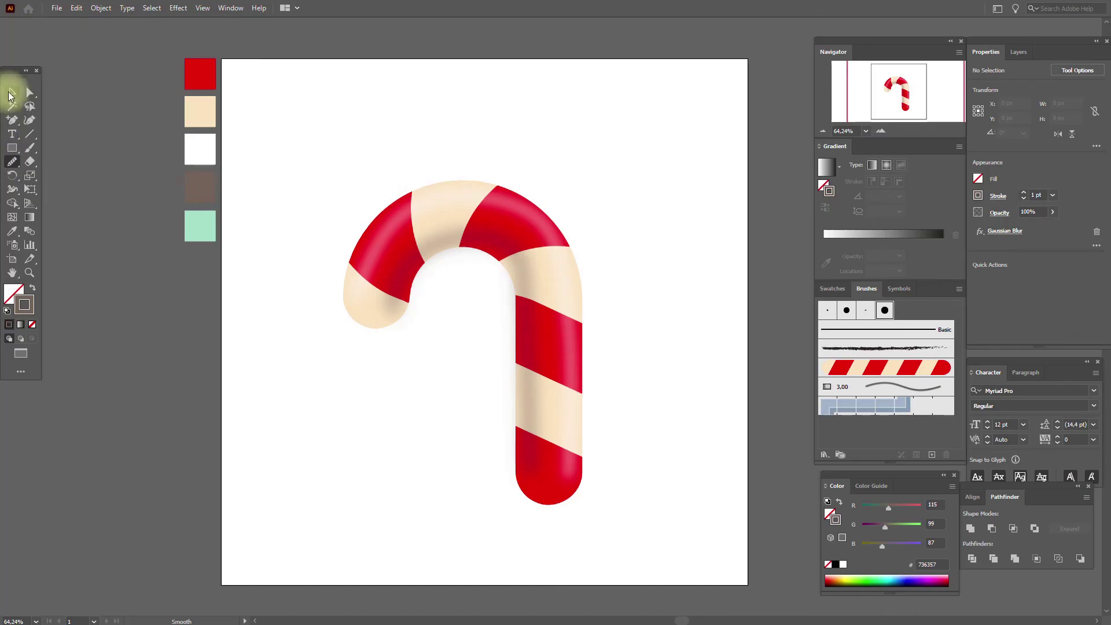
left_click(521, 258)
left_click(12, 162)
mouse_move(520, 254)
left_mouse_down()
mouse_move(483, 234)
mouse_move(512, 242)
mouse_move(524, 260)
mouse_move(506, 252)
mouse_move(532, 276)
left_mouse_up()
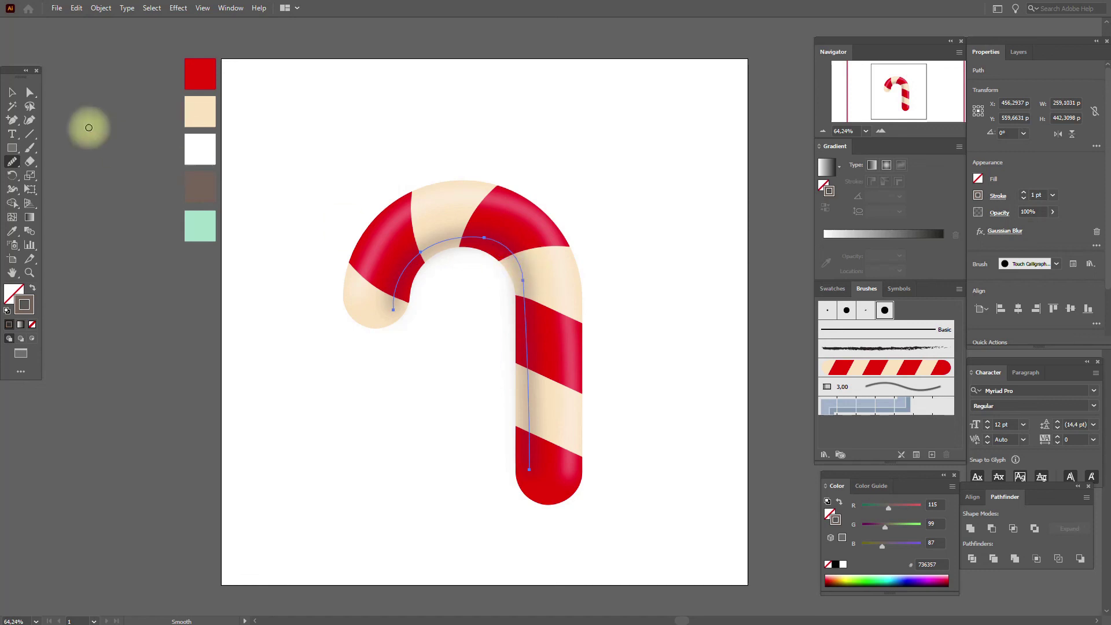
left_click(12, 92)
left_click(231, 108)
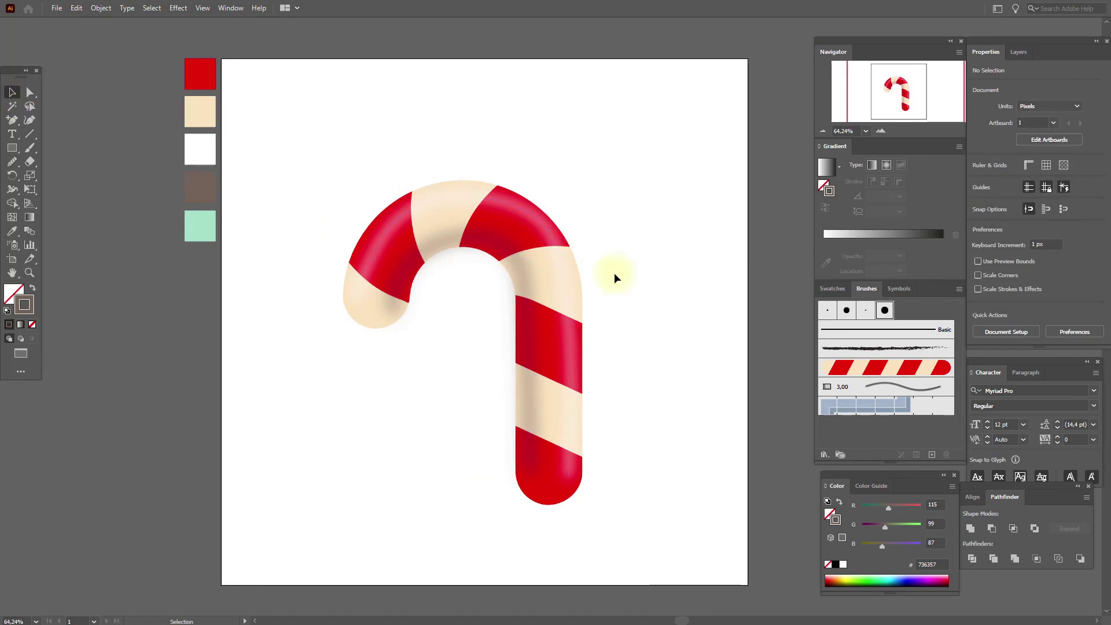
- Move the brown shadow about 96 px left and 77 px down off the cane, and ungroup the striped cane
left_click_drag(520, 271, 470, 312)
left_click(527, 280)
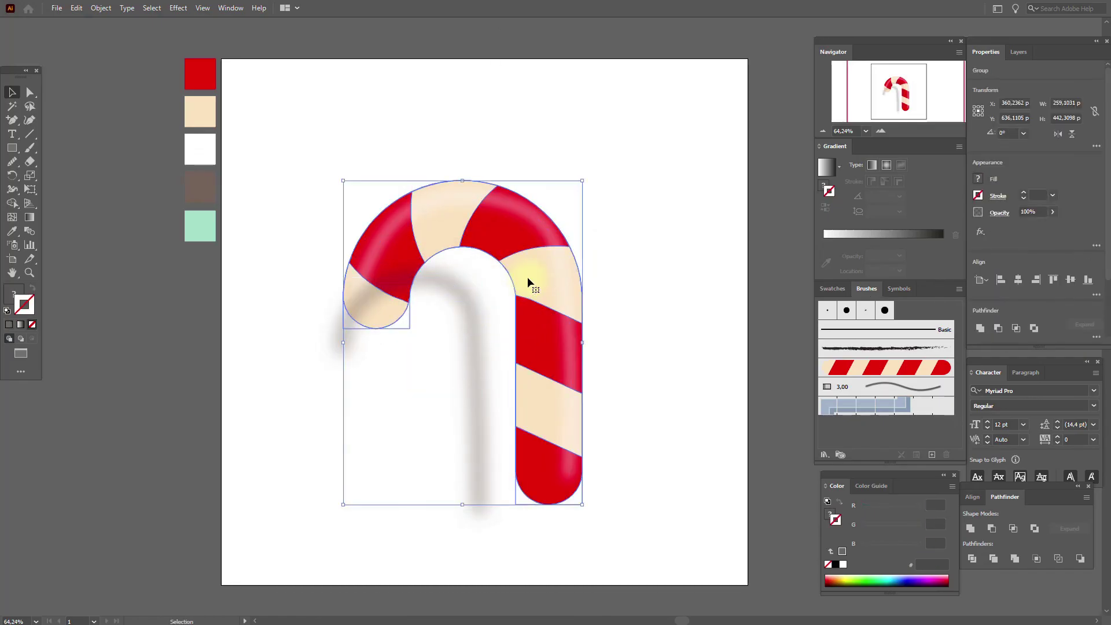
right_click(527, 277)
left_click(572, 375)
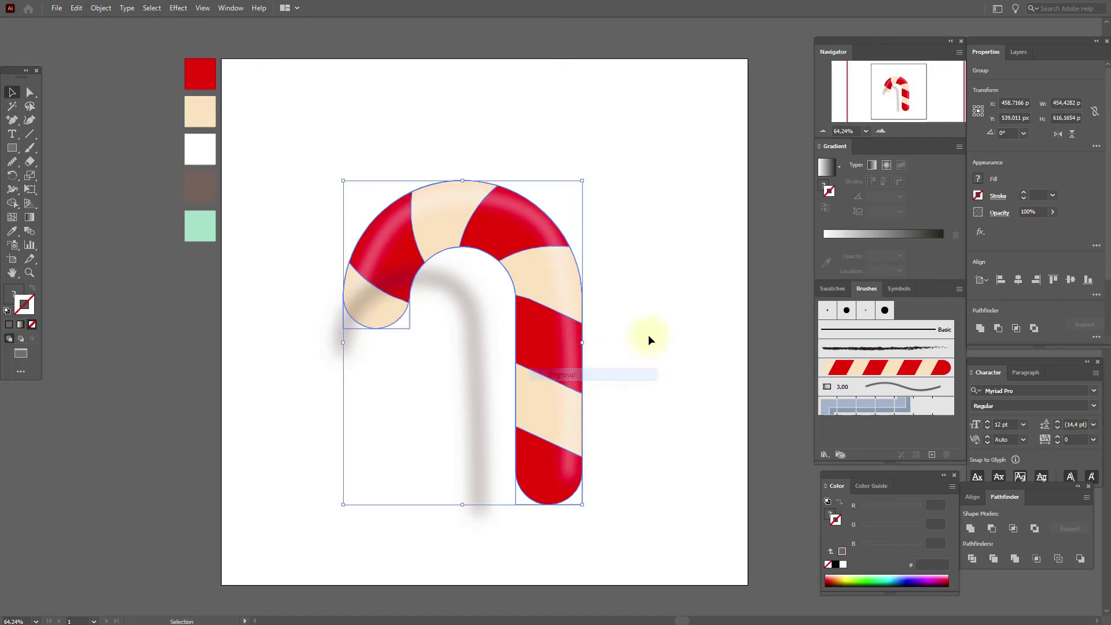
left_click(648, 334)
- Copy the beige cane shape, paste it in front, and bring the copy to the very front
left_click(524, 281)
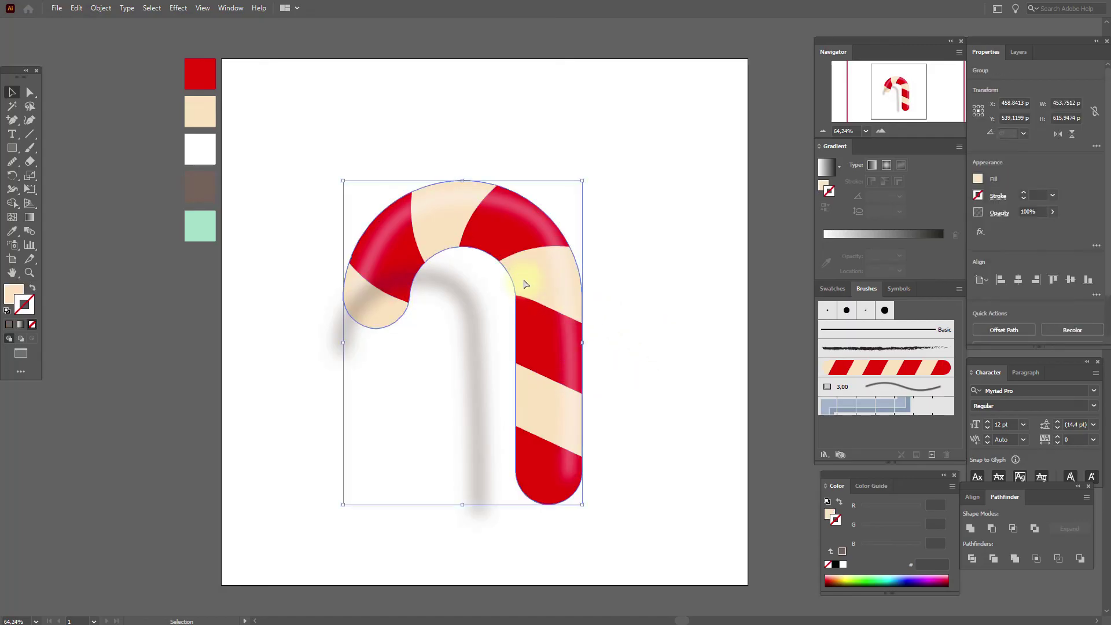
key("ctrl+c")
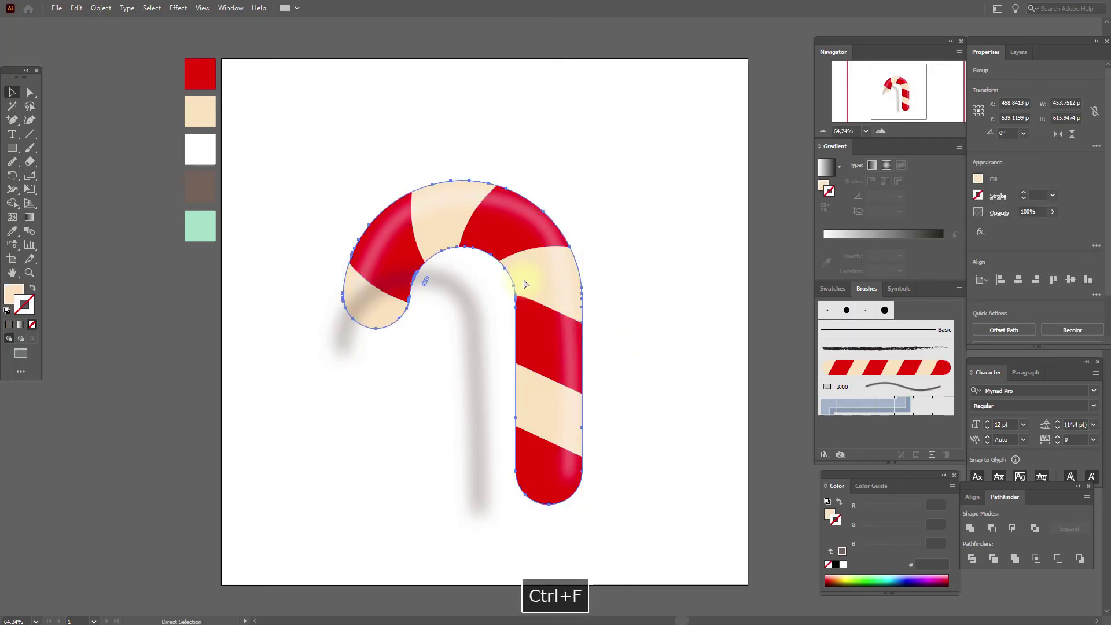
right_click(524, 281)
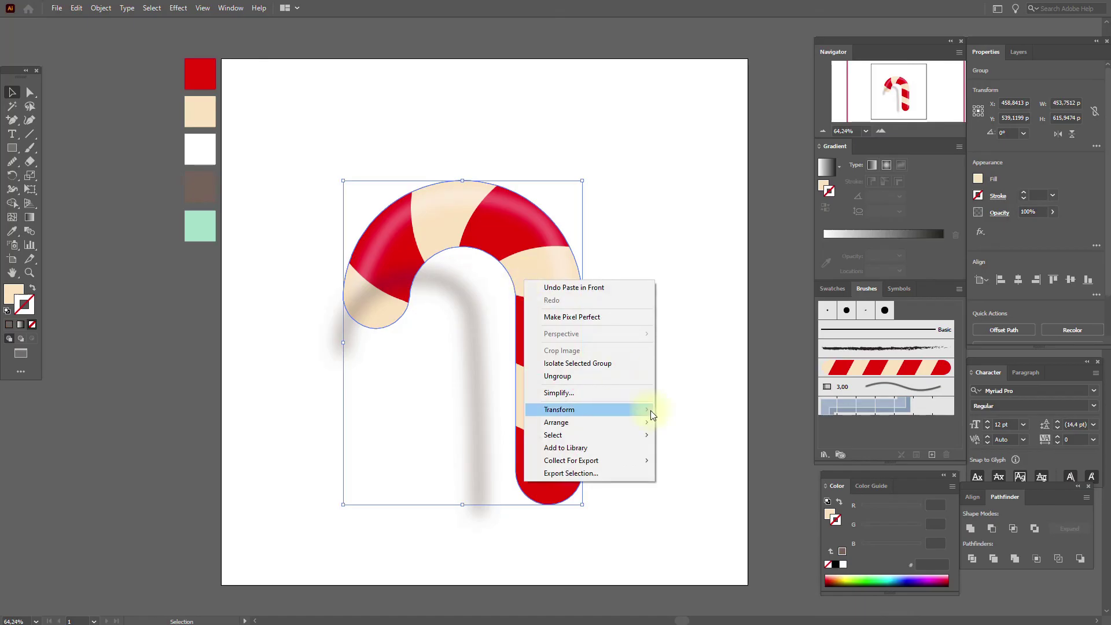
mouse_move(644, 422)
left_click(686, 422)
- Move the brown shadow back onto the inner curve and clip it and the white highlight with the beige cane shape
left_click_drag(471, 375, 529, 326)
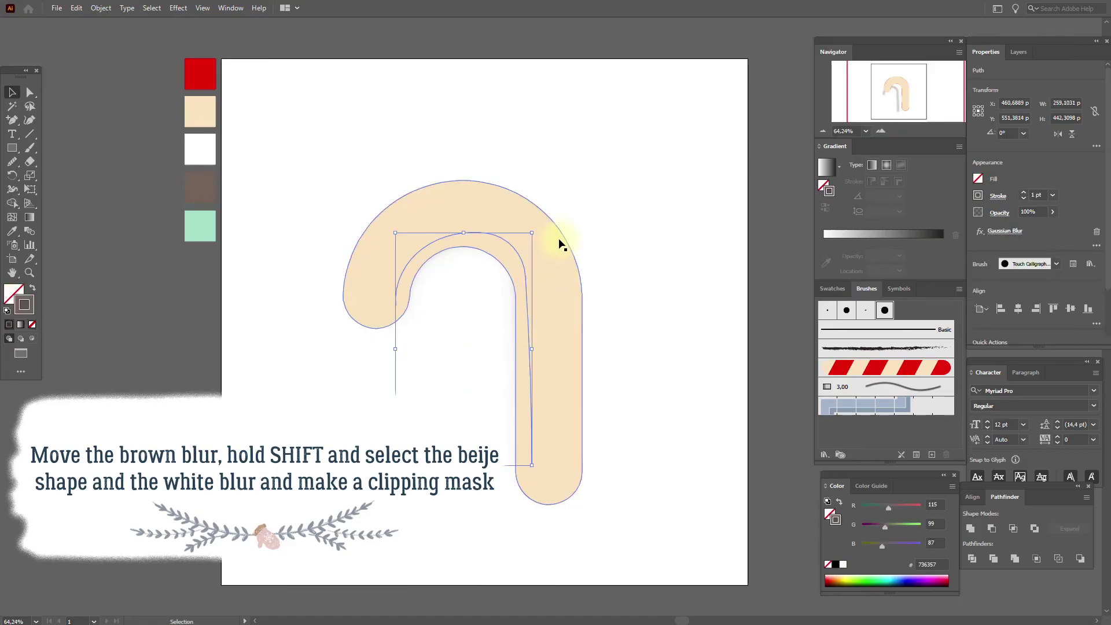
left_click(531, 196, "shift")
left_click(510, 216, "shift")
right_click(508, 214)
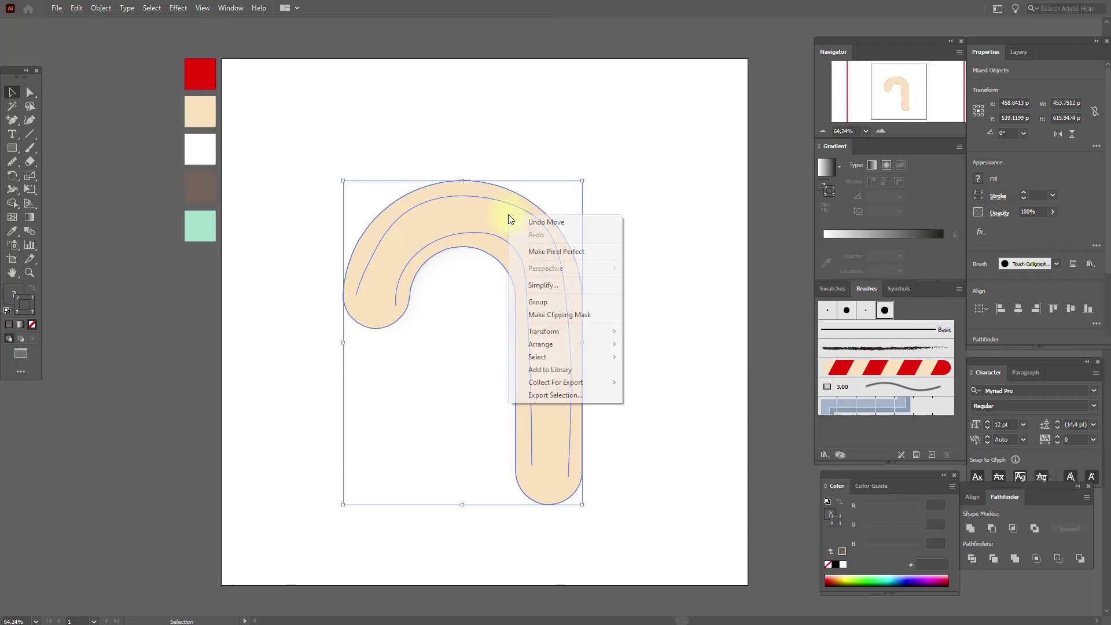
left_click(589, 314)
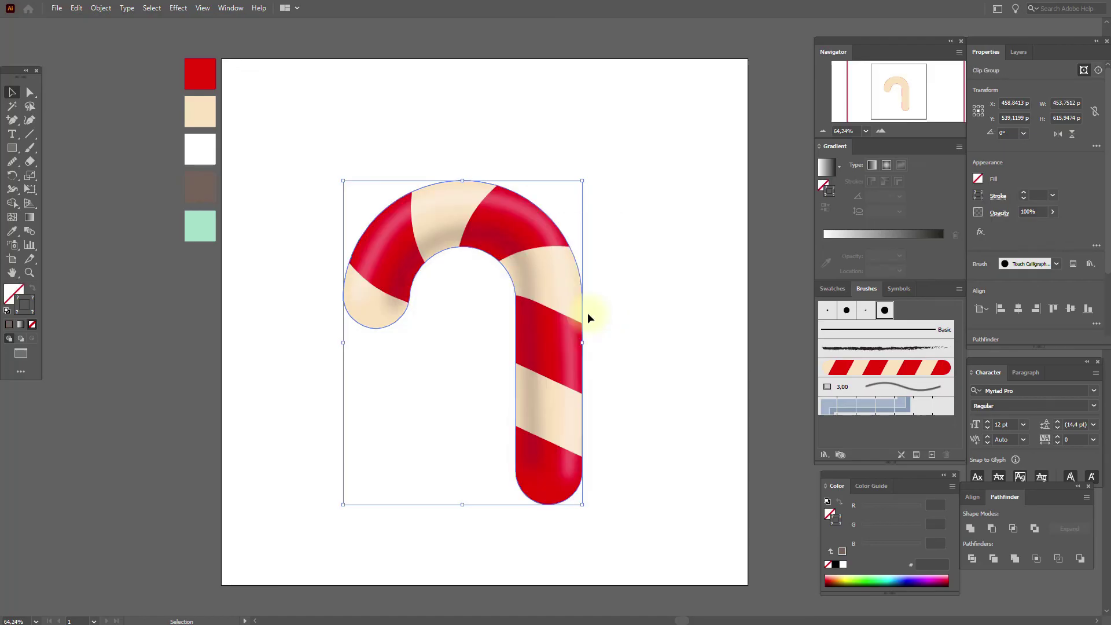
left_click(638, 323)
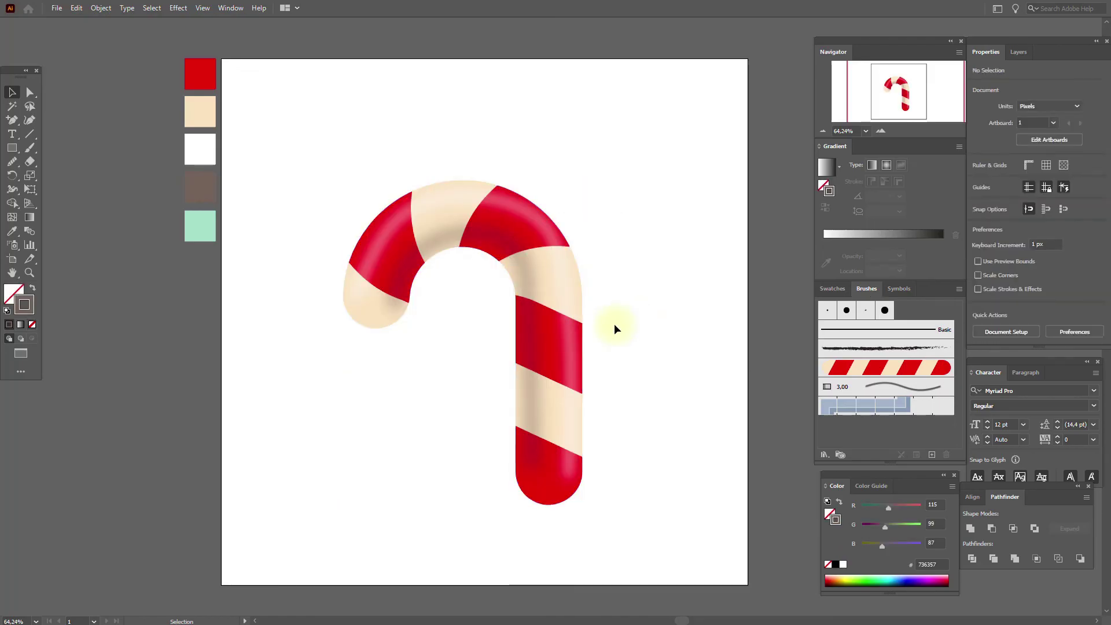
- Draw a 1000 × 1000 px rectangle covering the artboard, filled with the sampled mint green and without a stroke
left_click(14, 235)
left_click(202, 224)
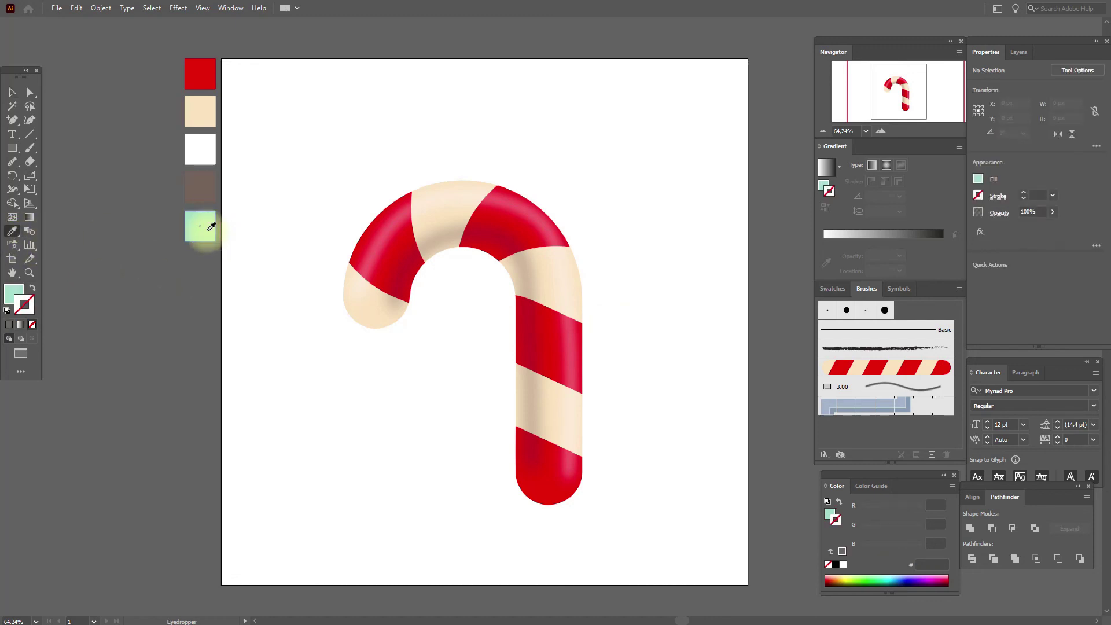
left_click(14, 294)
left_click(12, 149)
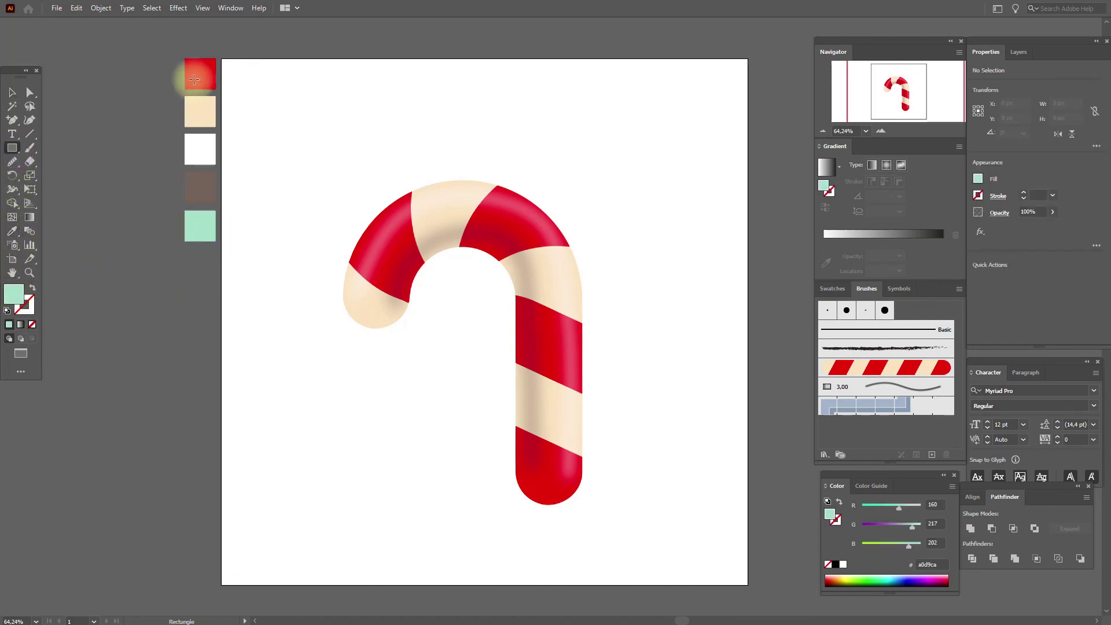
left_click_drag(220, 59, 665, 585)
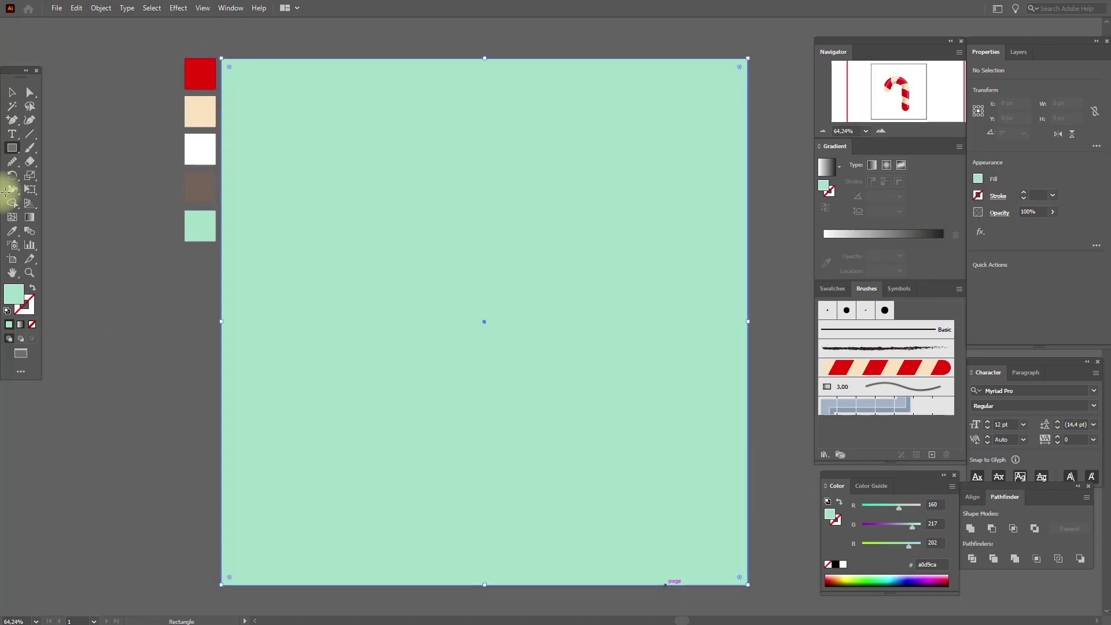
- Send the mint green background rectangle to the back, behind the candy cane
left_click(13, 92)
right_click(605, 192)
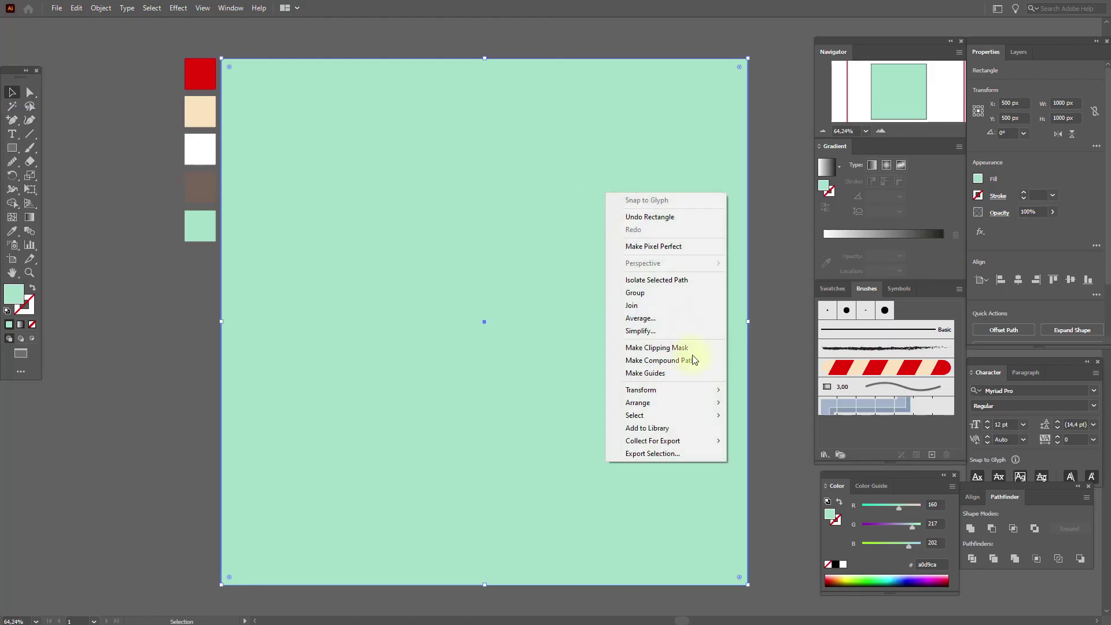
mouse_move(703, 408)
left_click(731, 446)
left_click(758, 390)
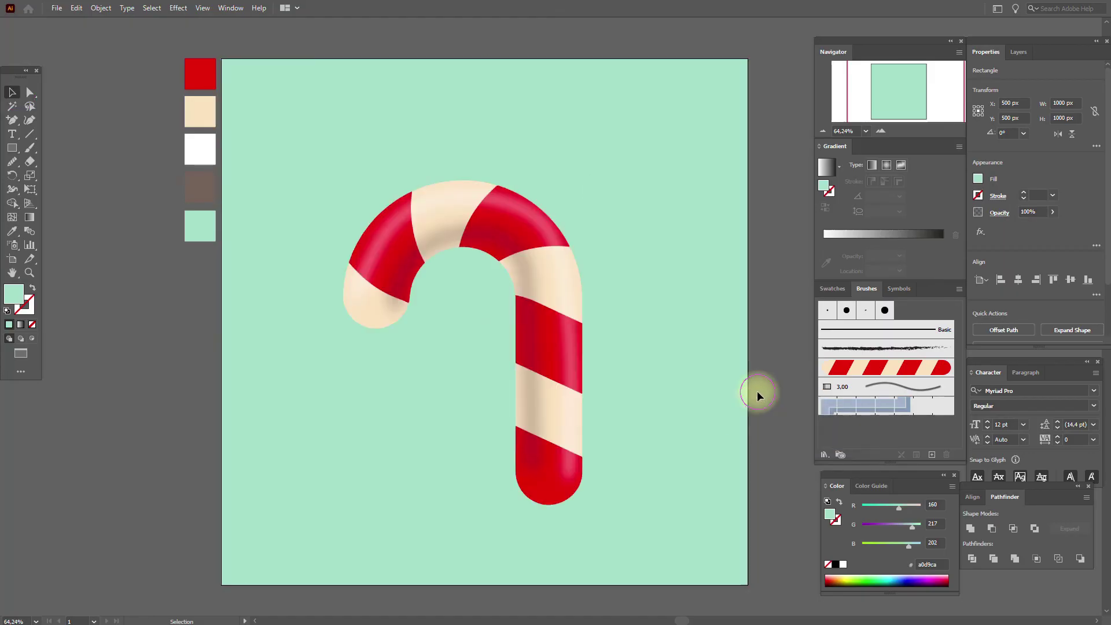
- Paste the copied beige cane shape and move it about 220 px left and 108 px down, offset from the striped cane
key("ctrl+v")
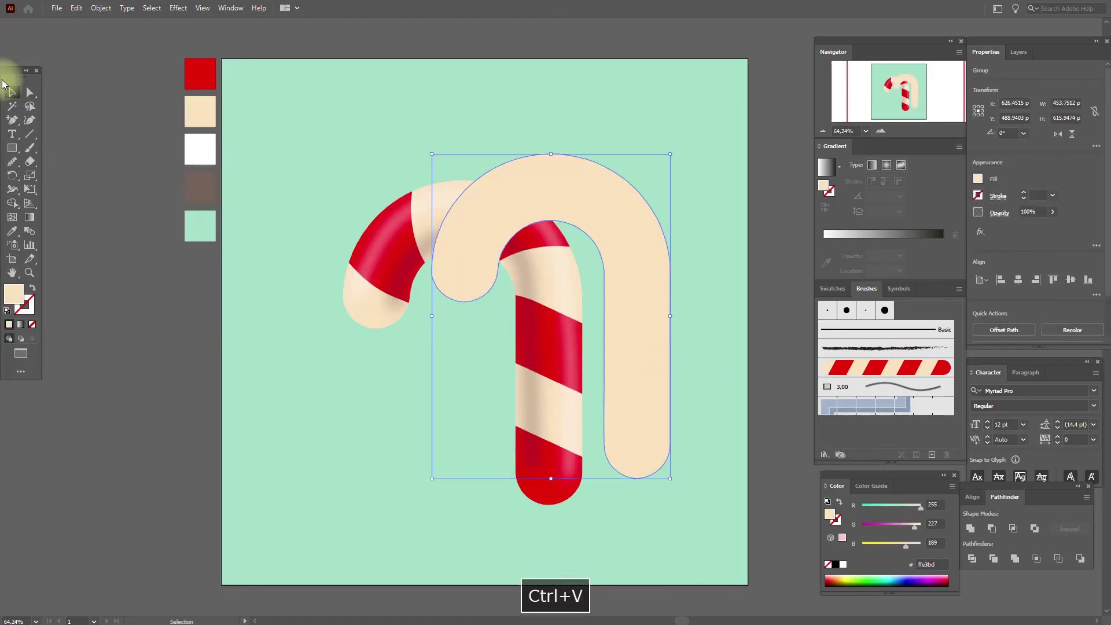
left_click(10, 92)
left_click_drag(576, 215, 495, 251)
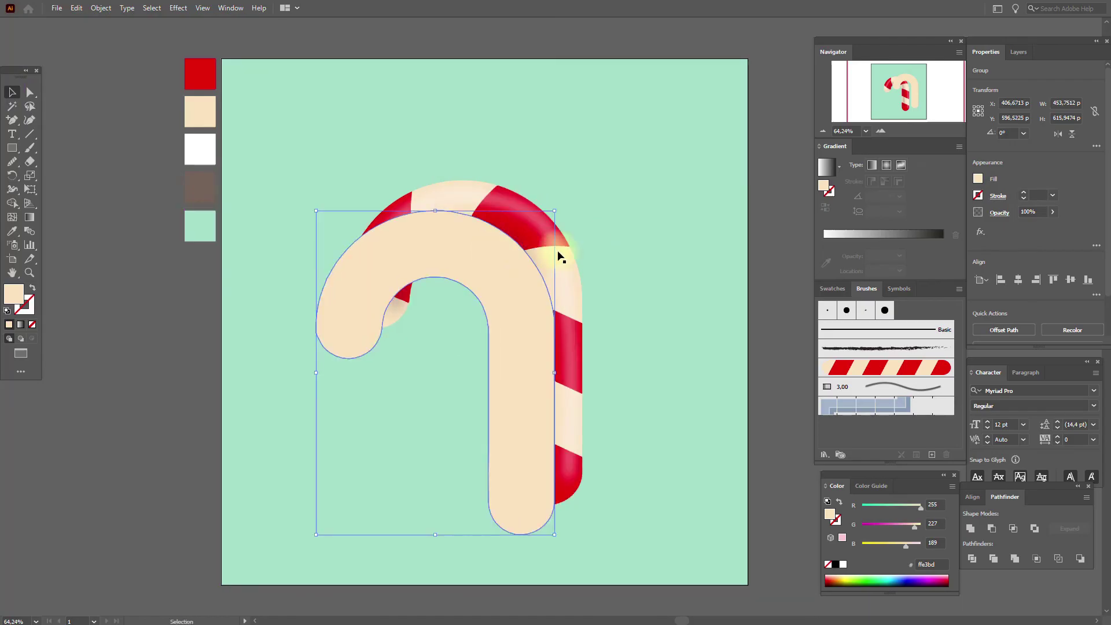
- Send the pasted beige cane and the mint background together to the back, behind the striped cane
left_click(660, 248, "shift")
right_click(659, 246)
mouse_move(756, 377)
left_click(786, 401)
- Fill the offset beige cane with the background's sampled mint green and set its blending mode to Multiply
left_click(492, 373)
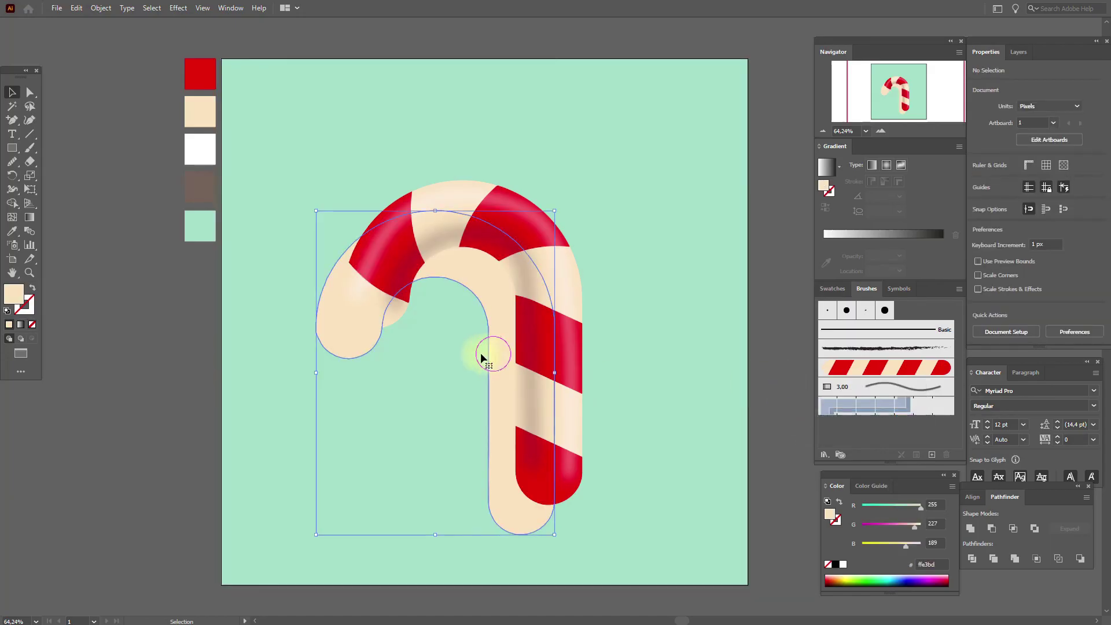
left_click(11, 230)
left_click(280, 149)
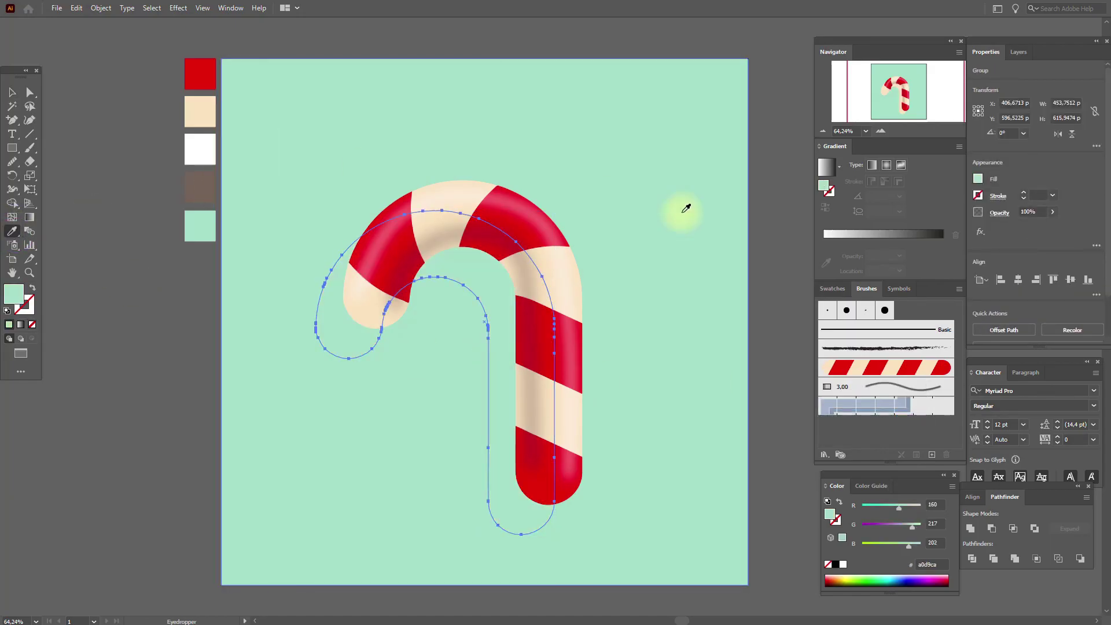
left_click(992, 215)
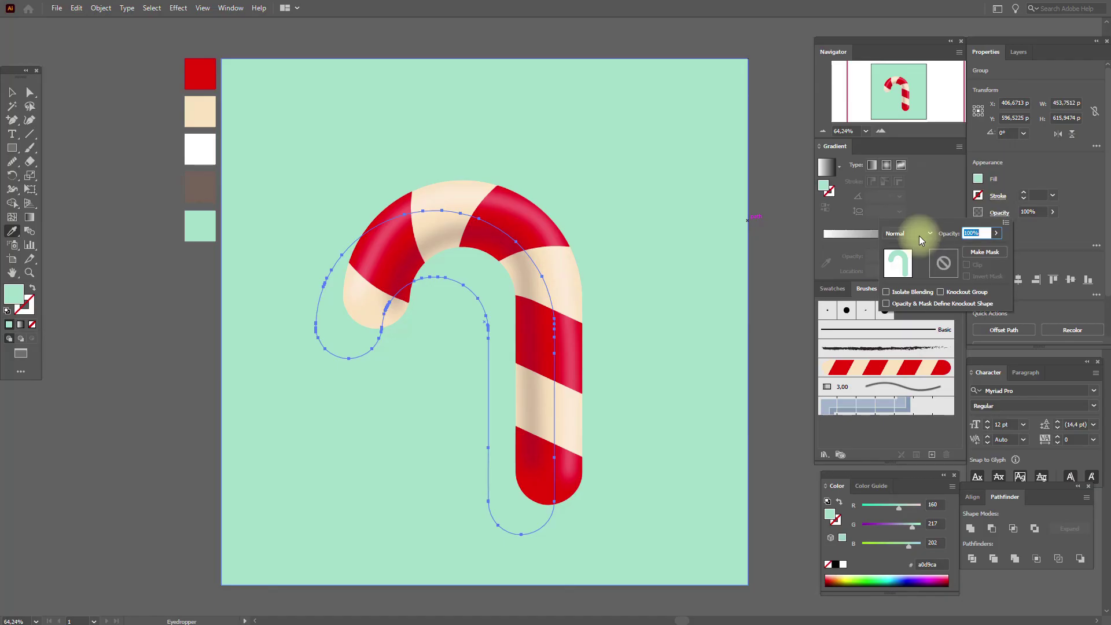
left_click(920, 237)
left_click(913, 275)
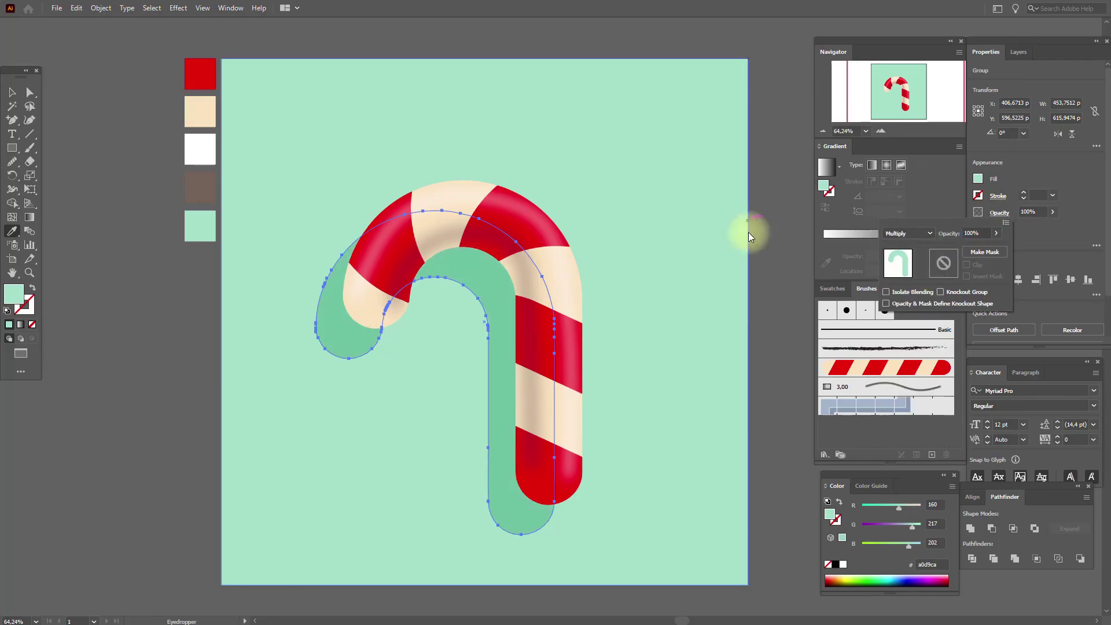
- Apply a Radial Blur to the green cane shadow with the Spin method and Good quality
left_click(178, 8)
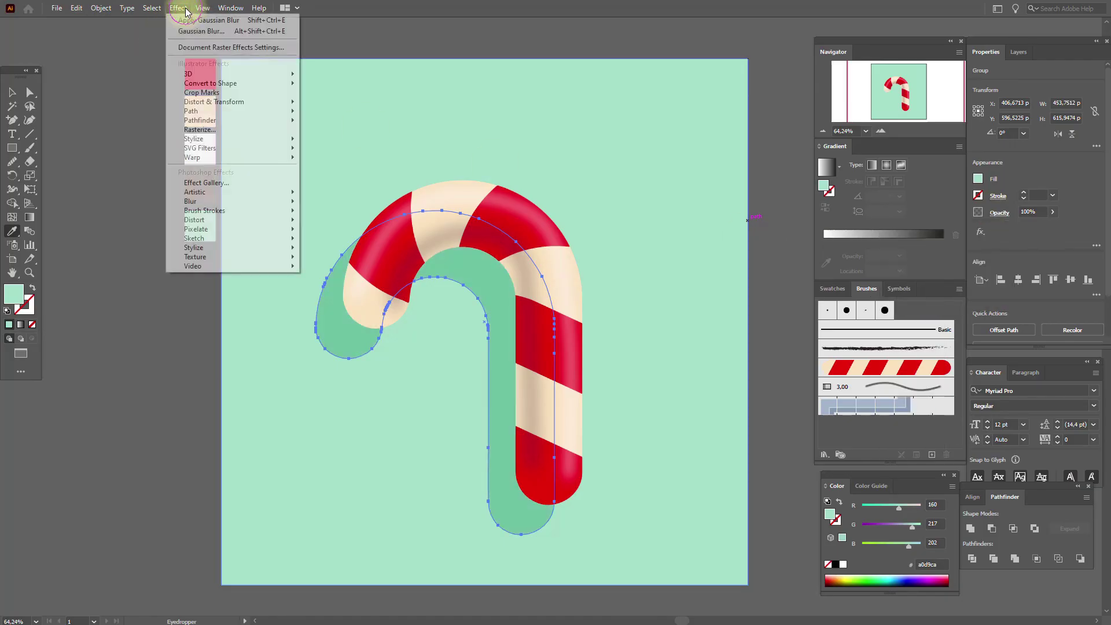
mouse_move(265, 199)
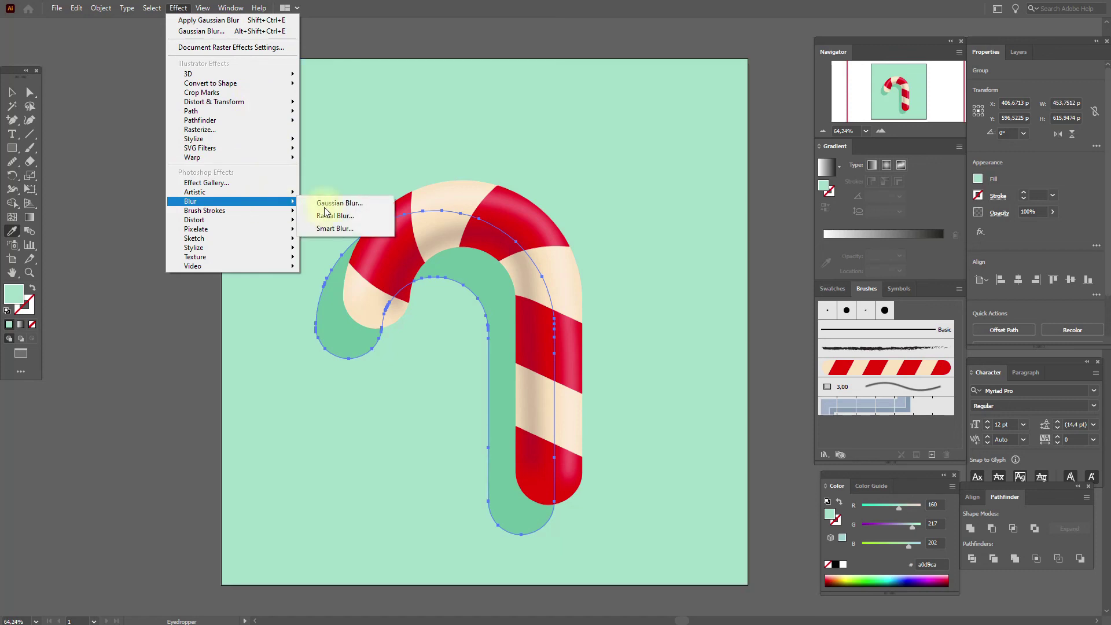
left_click(352, 218)
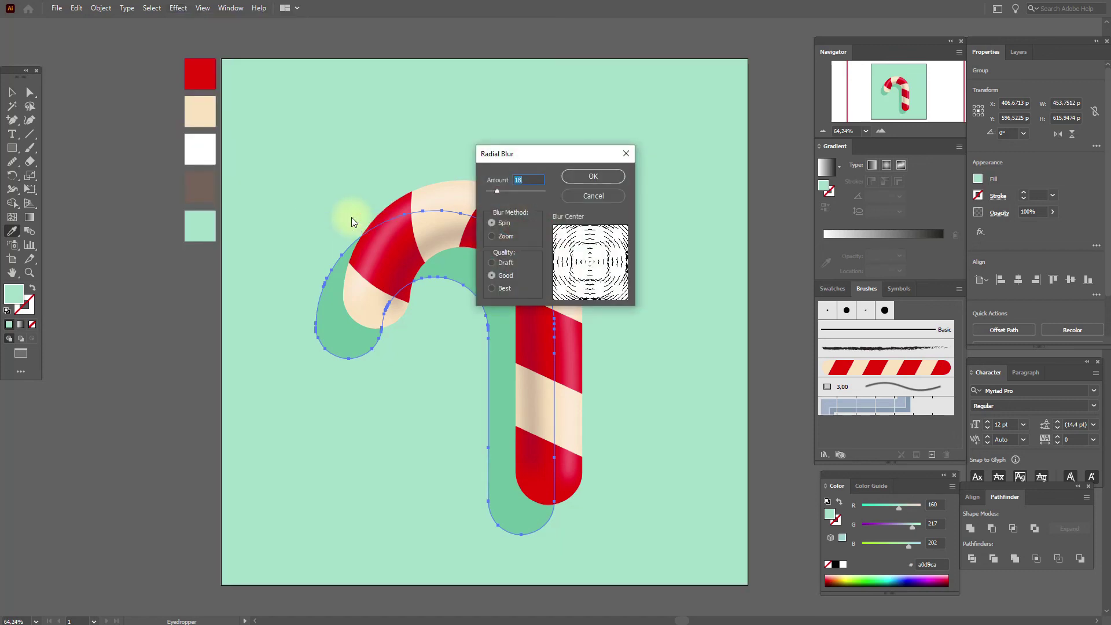
left_click(596, 176)
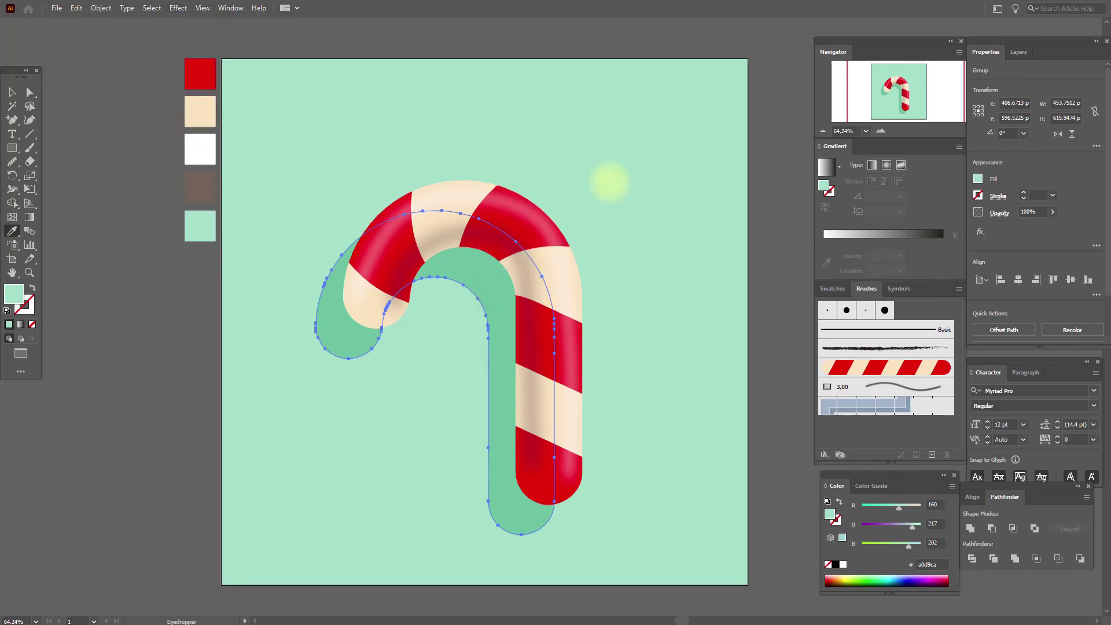
- Move the blurred green shadow about 20 px right and 19 px up, closer to the striped cane, and deselect it
left_click(13, 93)
left_click(82, 103)
left_click_drag(489, 288, 500, 278)
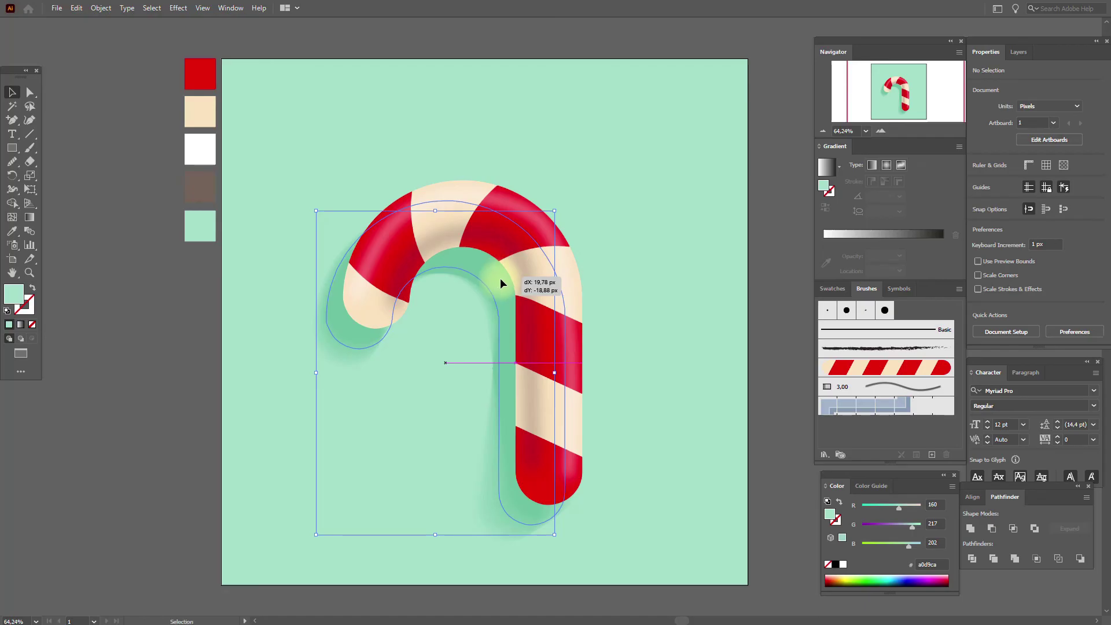
left_click(766, 256)
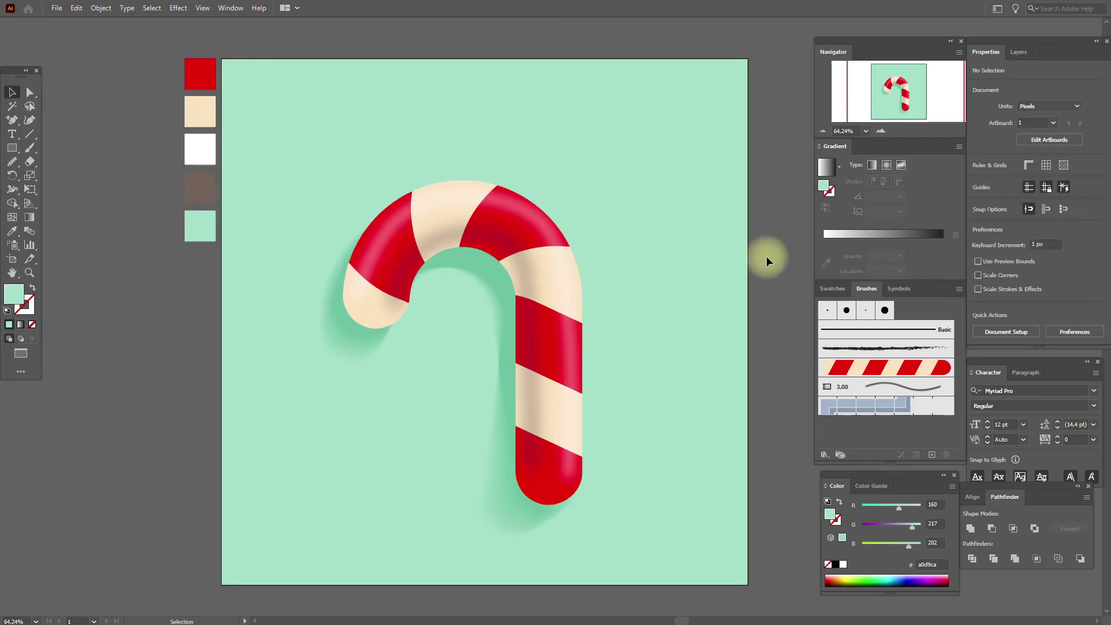